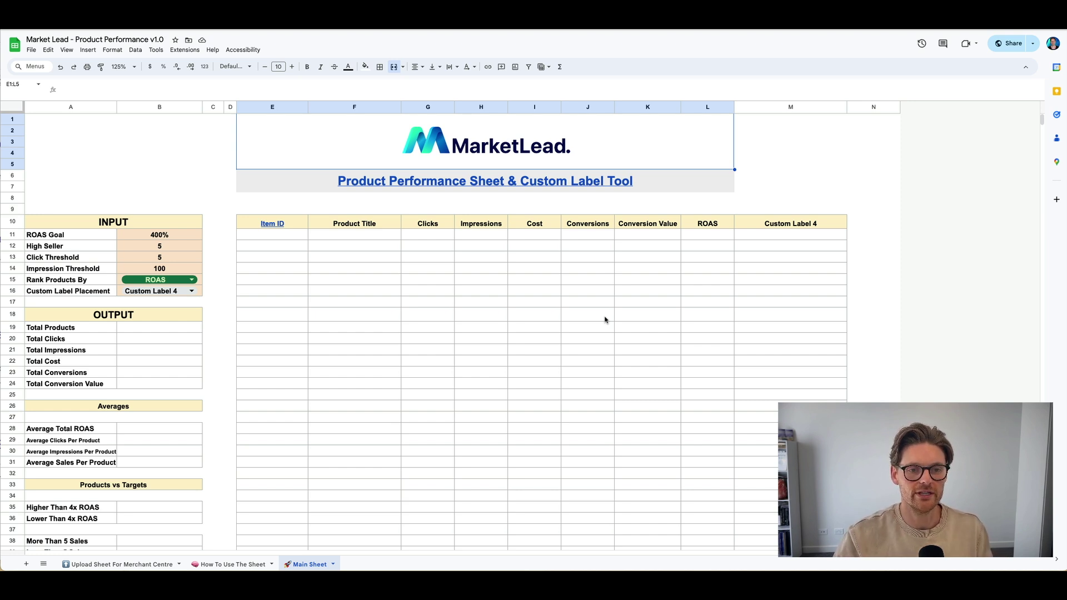
Dismiss the link preview and view the Item ID through Custom Label 4 columns on the Upload Sheet For Merchant Centre
mouse_move(263, 225)
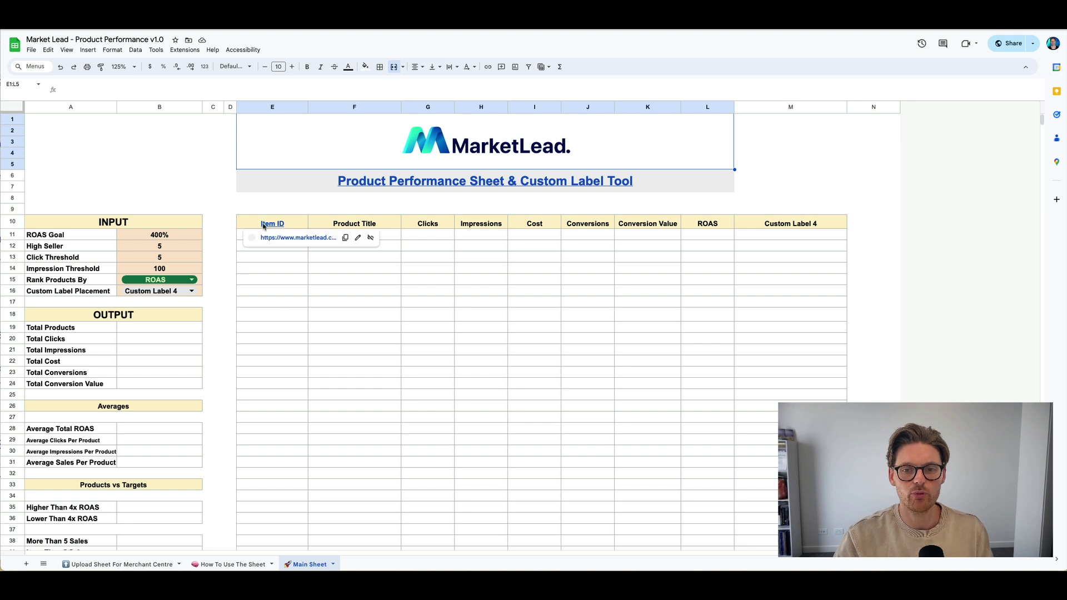
click(358, 210)
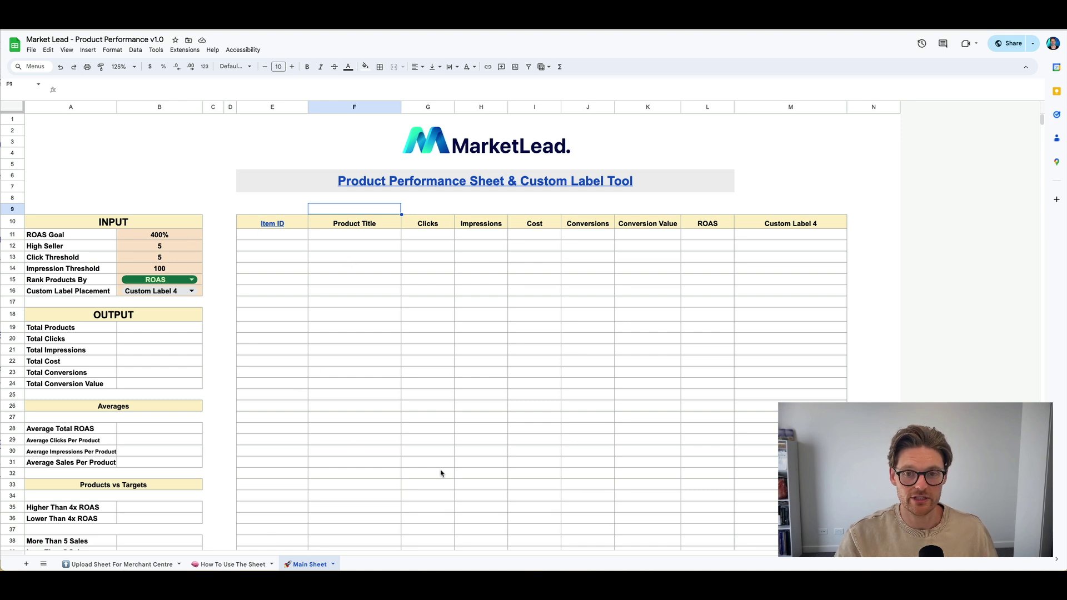
click(123, 565)
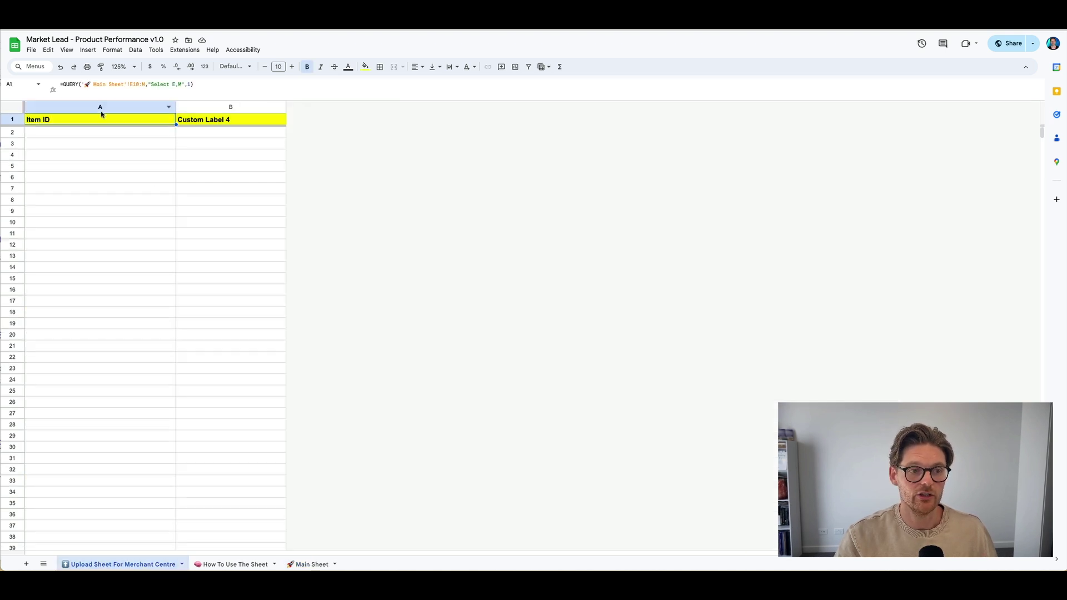
drag(98, 108, 231, 108)
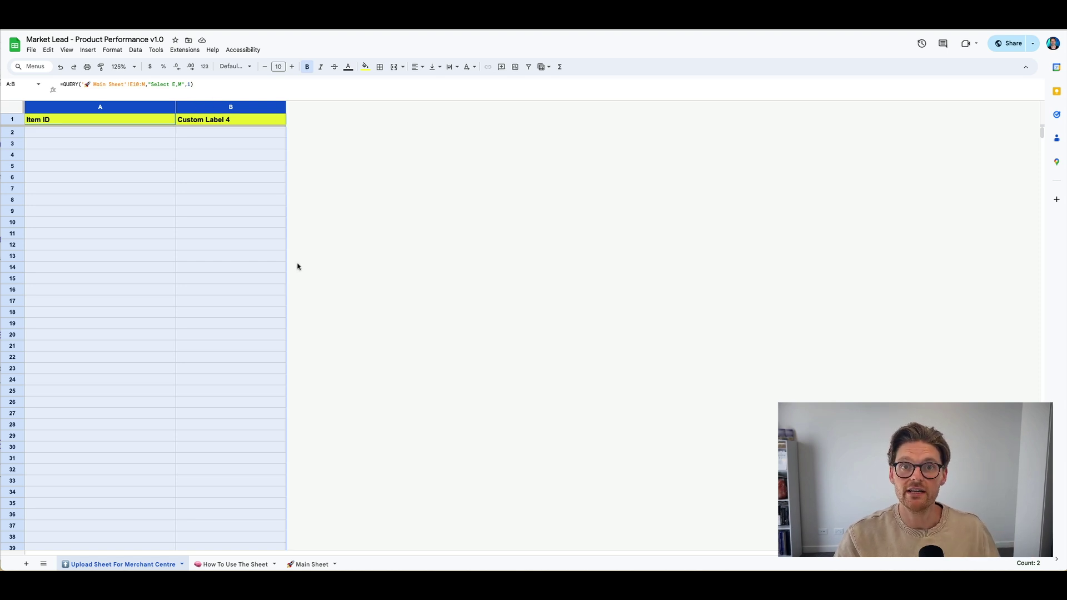
Give script cell B6 on the How To Use The Sheet tab a light yellow fill
click(232, 563)
click(298, 564)
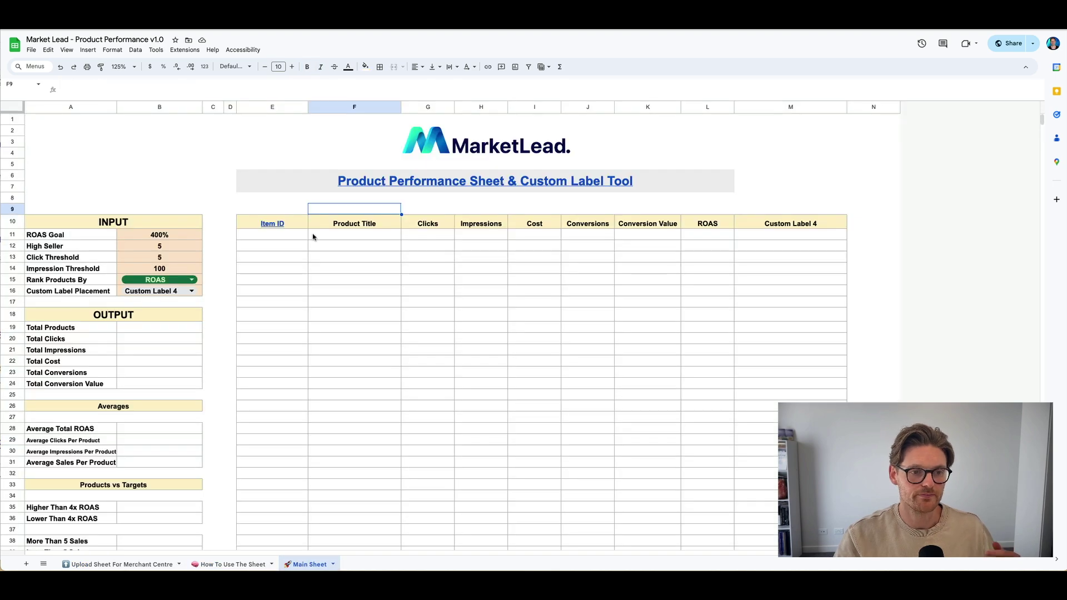
click(249, 564)
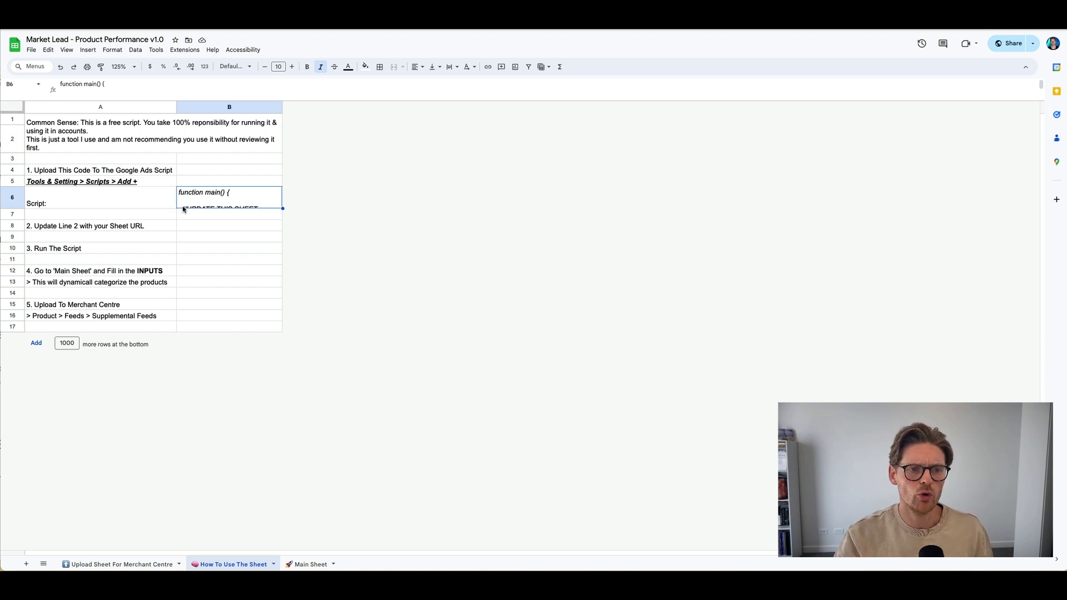
click(366, 67)
click(395, 119)
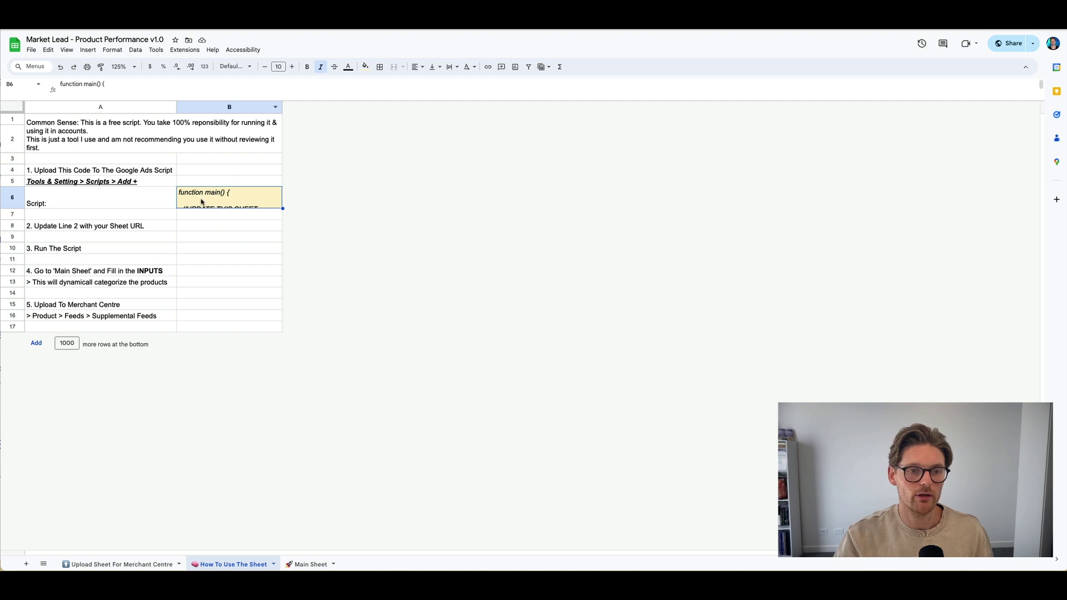
Expand the formula bar to show several B6 script lines and select the spreadsheetUrl line
drag(171, 100, 169, 156)
drag(427, 114, 62, 107)
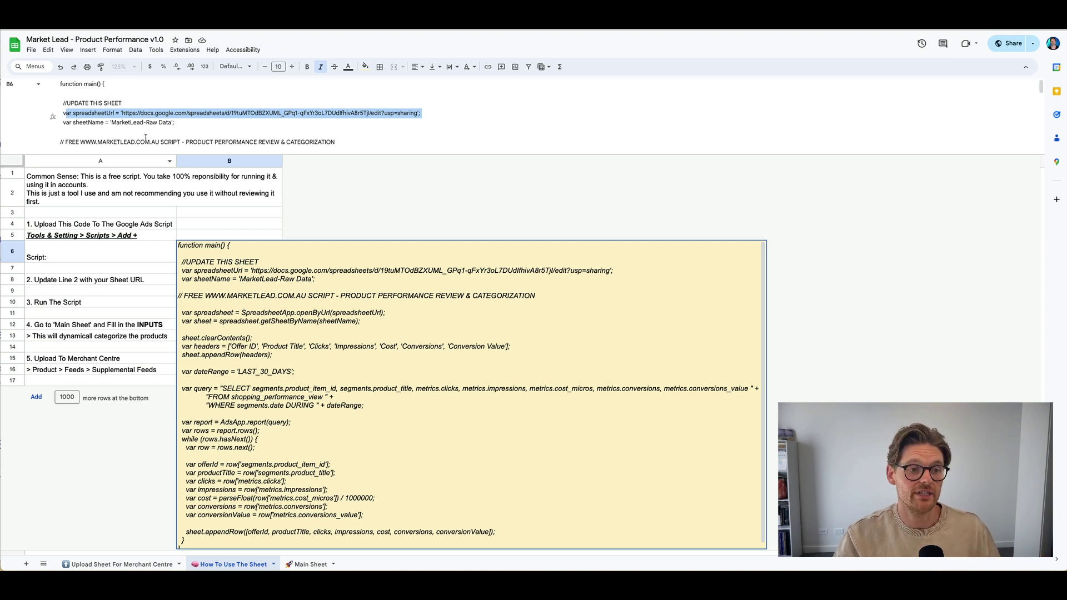
key(Escape)
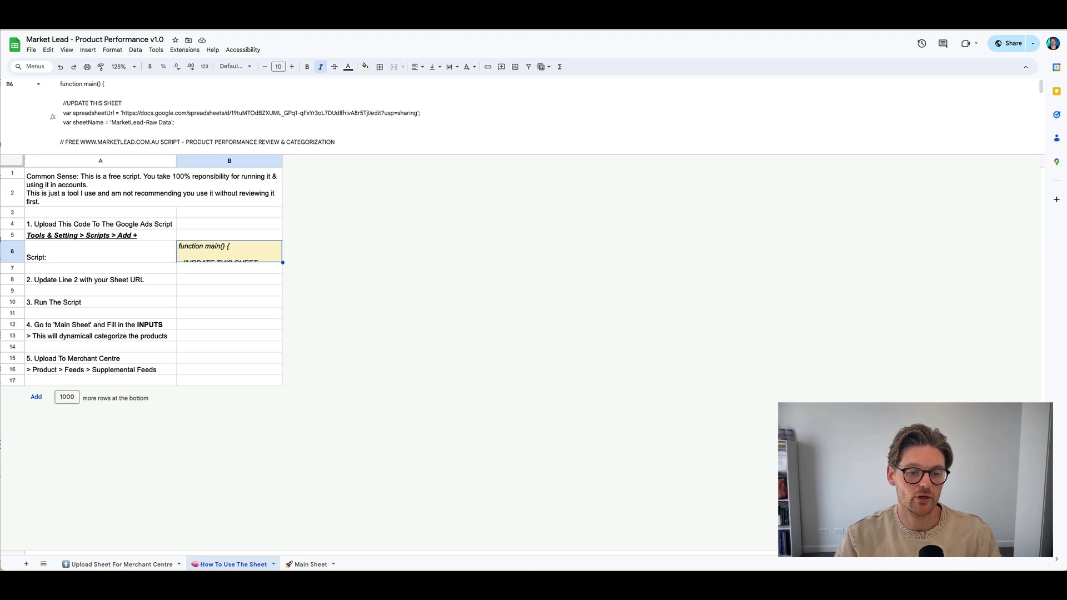
Back on the Main Sheet, shrink the formula bar to one line and close the link preview
click(309, 564)
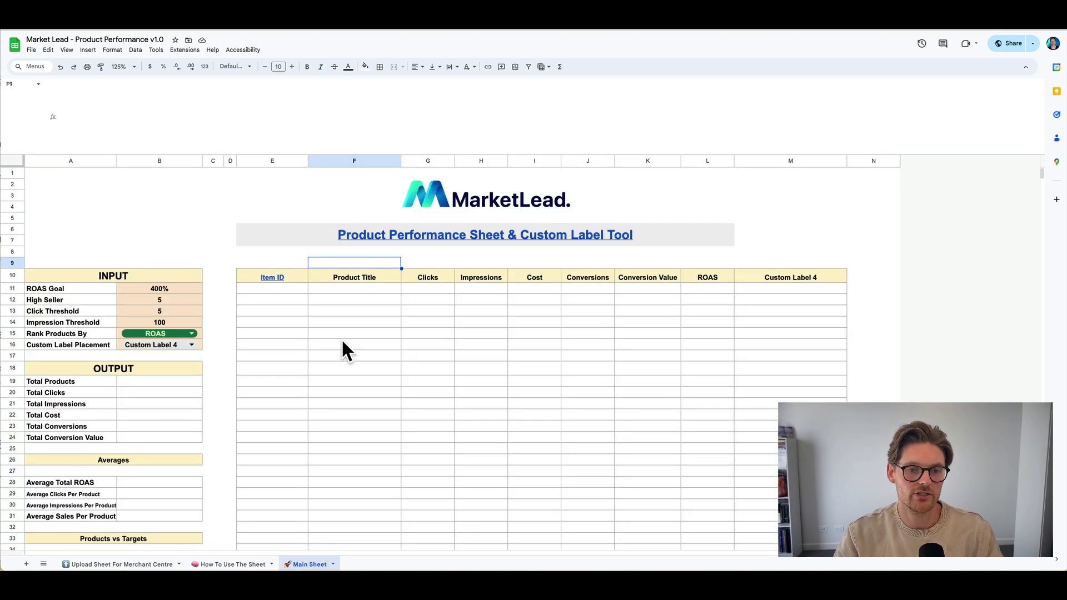
drag(341, 154, 338, 95)
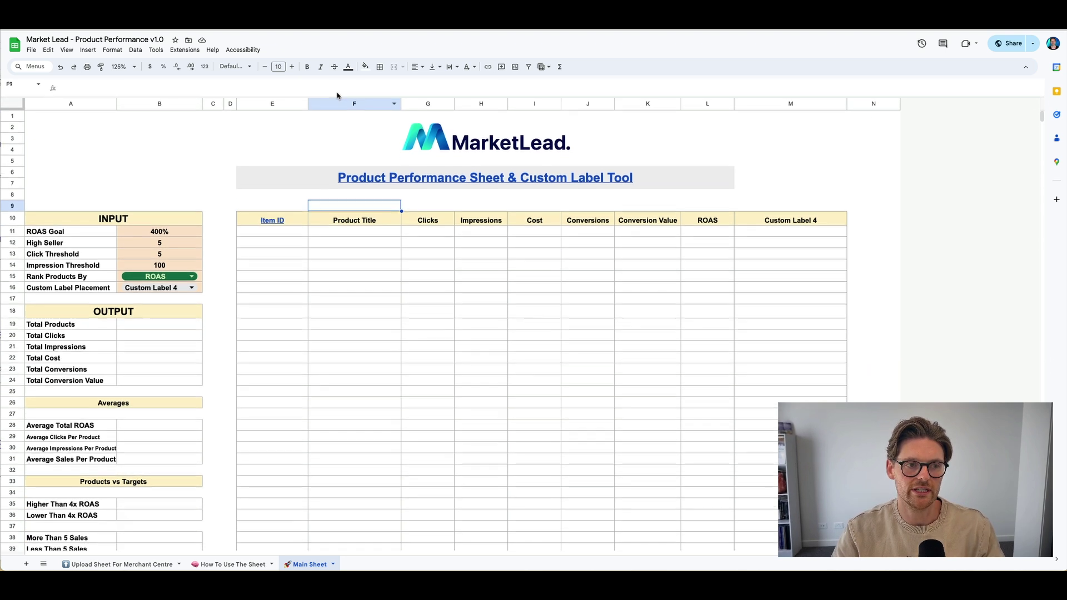
mouse_move(358, 177)
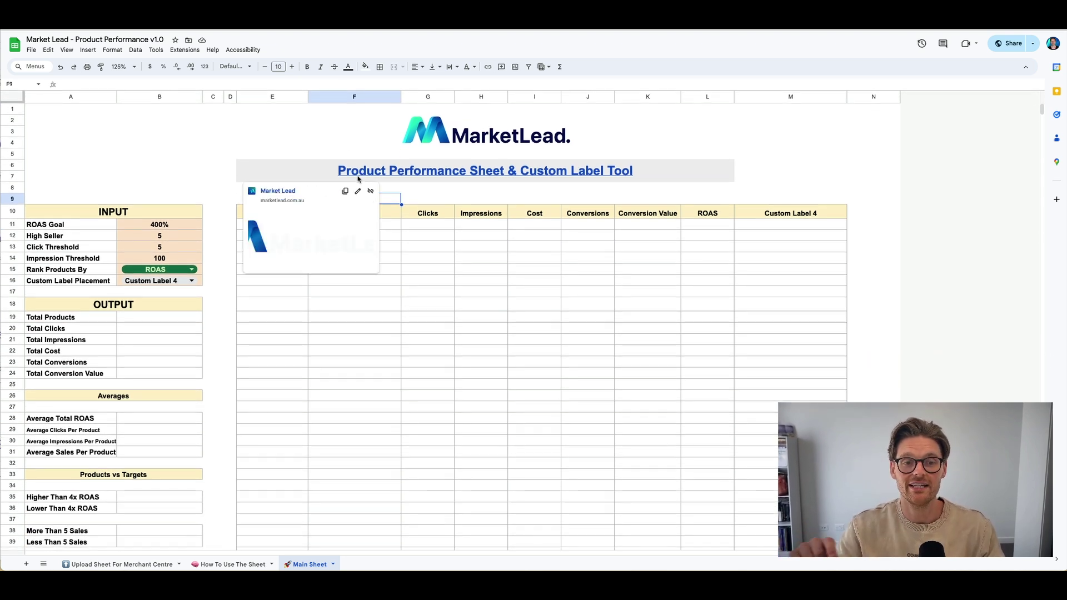
click(211, 152)
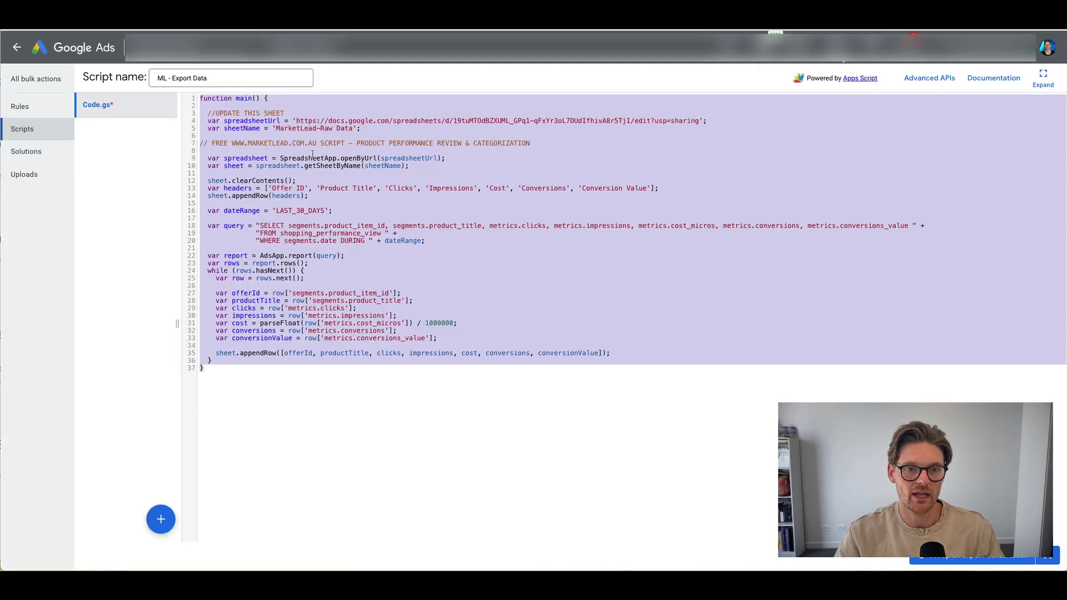
Dismiss the notification, save the ML - Export Data script, and run it without preview
click(1053, 564)
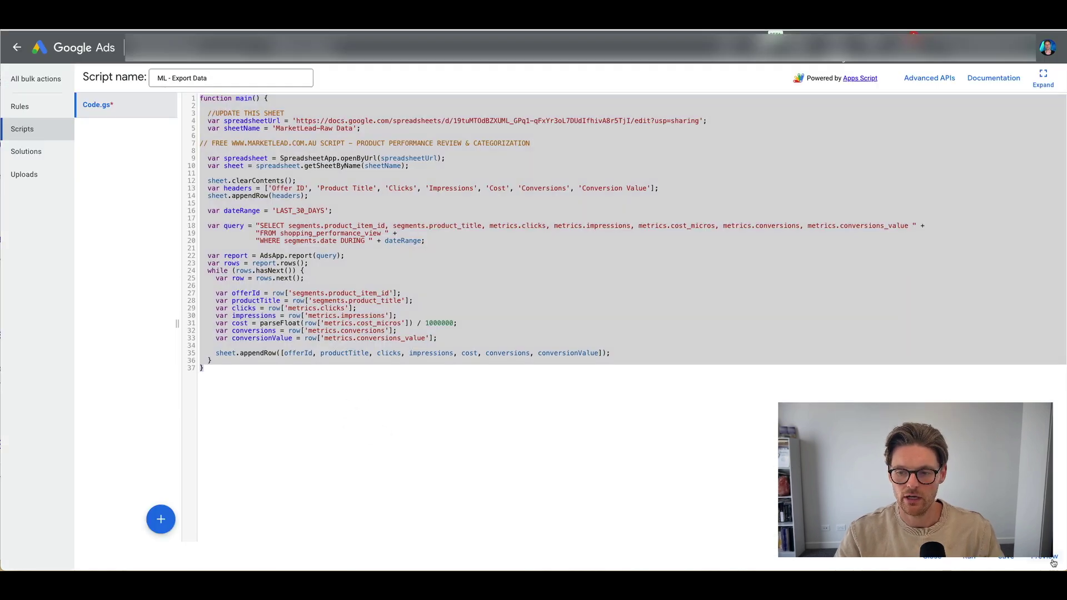
click(1007, 561)
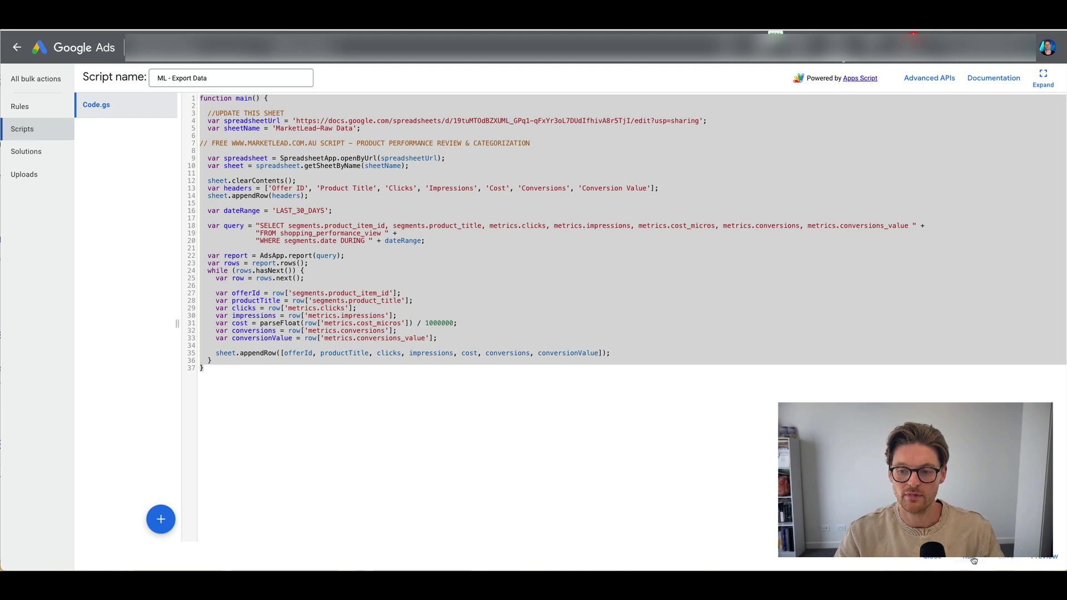
click(973, 559)
click(591, 334)
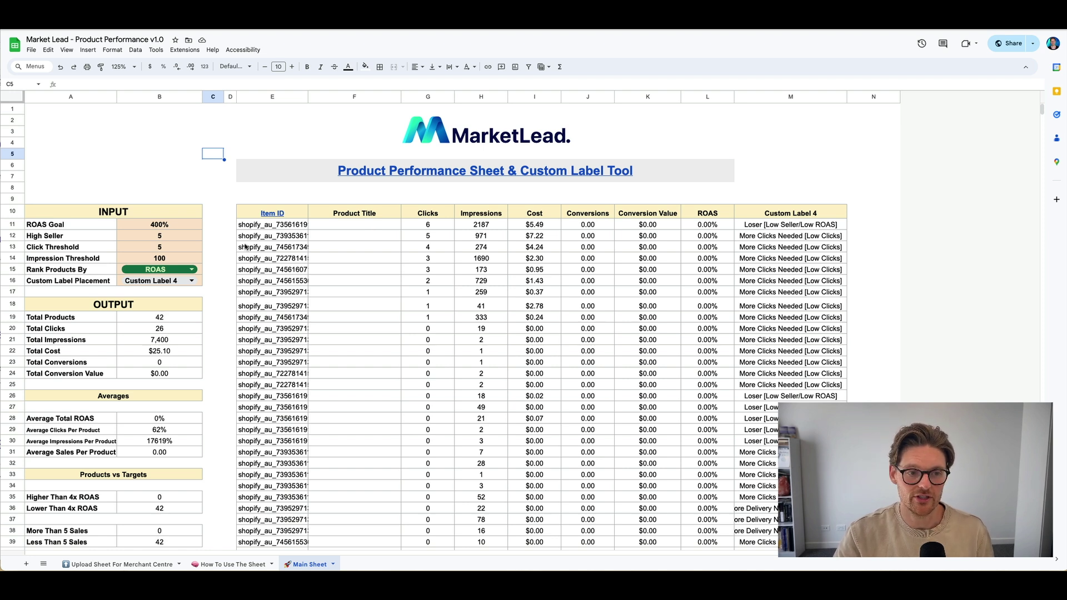
Check the ROAS Goal value in B11 and select the High Seller threshold cell
click(179, 227)
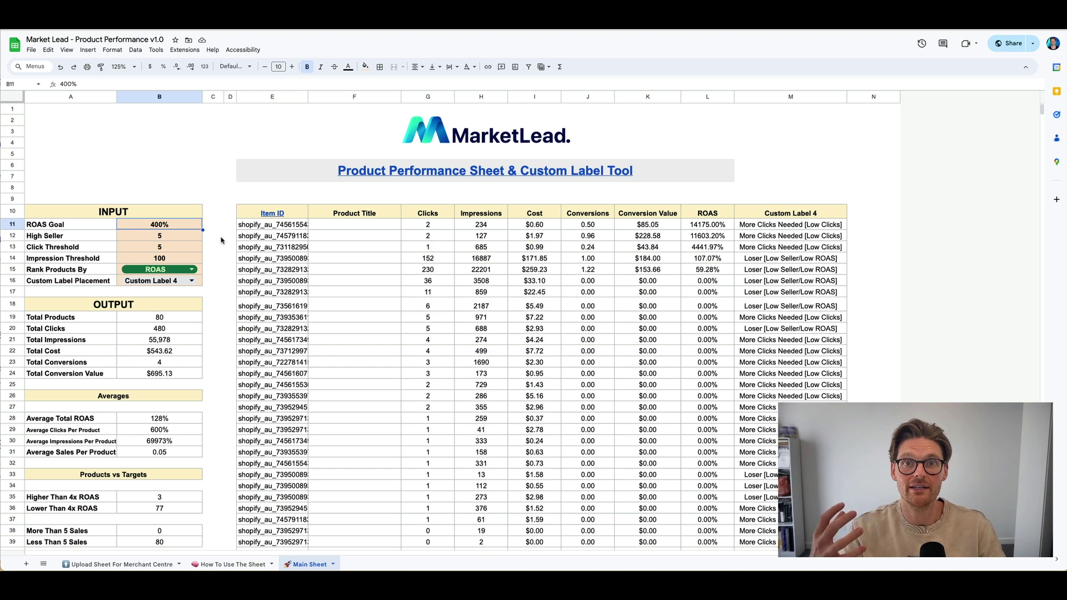
click(141, 238)
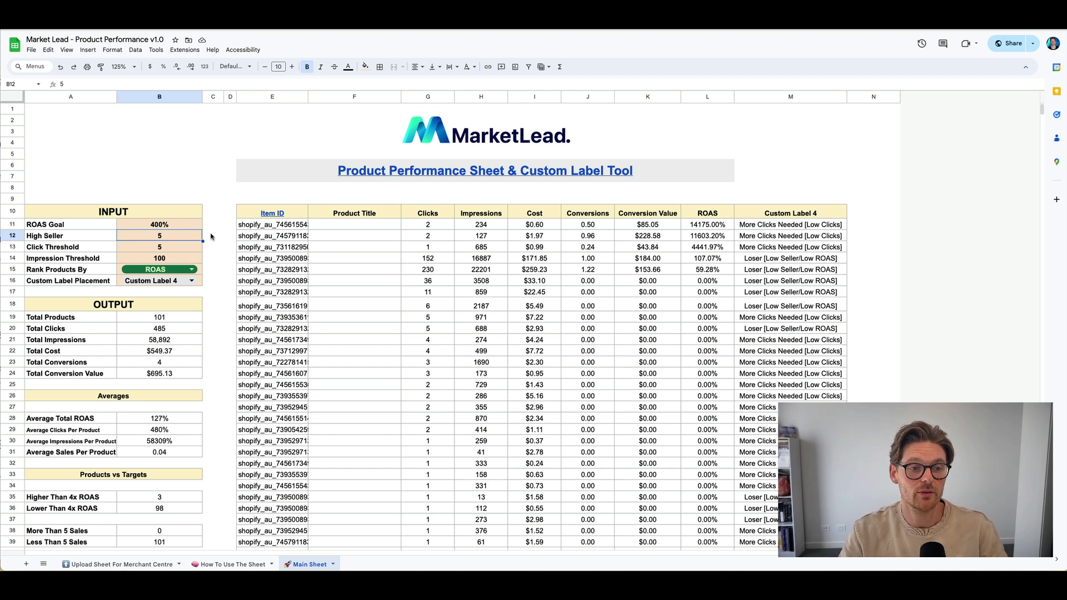
Change the High Seller threshold to 3 and scroll down to the relabelled products
text(3)
key(Tab)
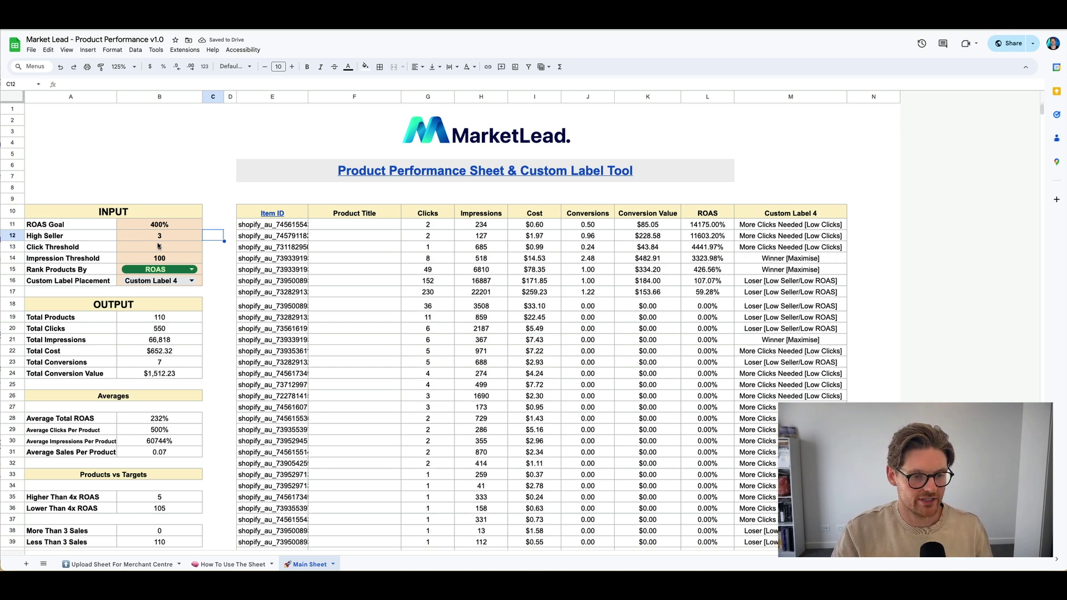
scroll(167, 311, down, 4)
scroll(186, 378, up, 2)
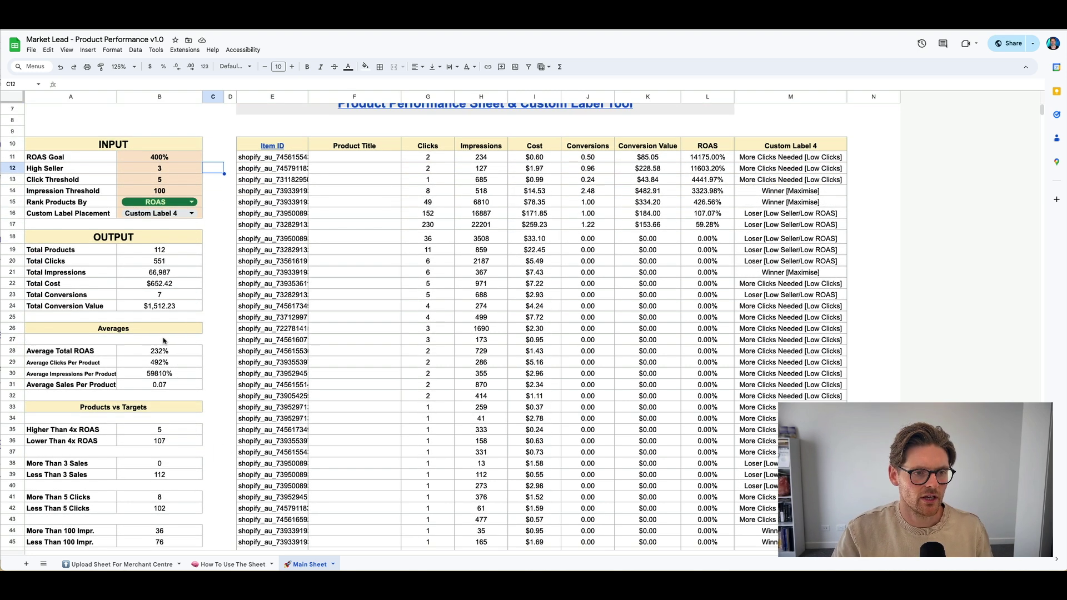
scroll(129, 243, up, 1)
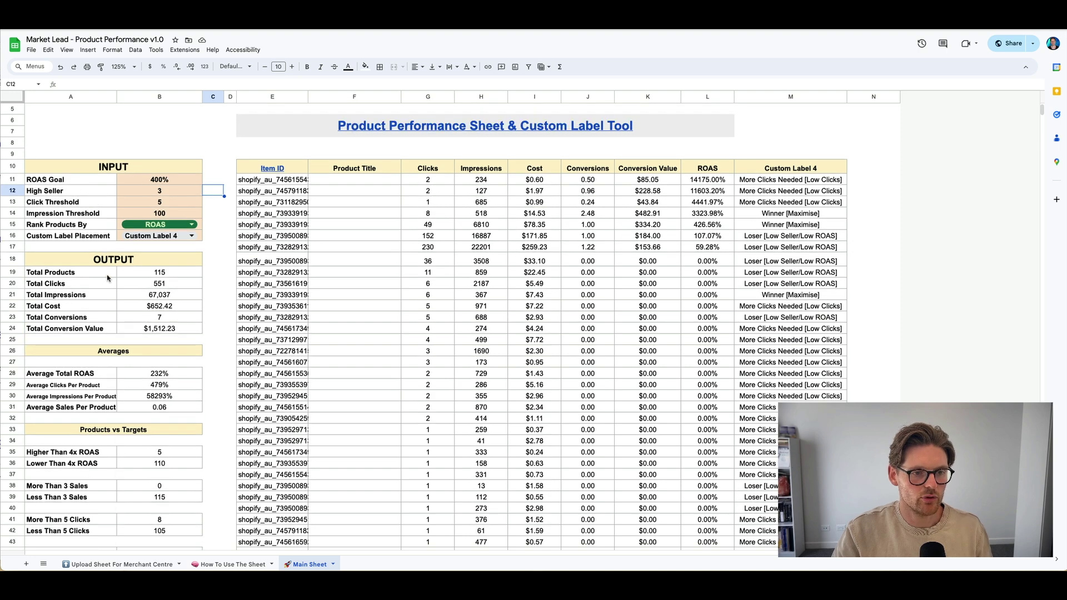
click(159, 273)
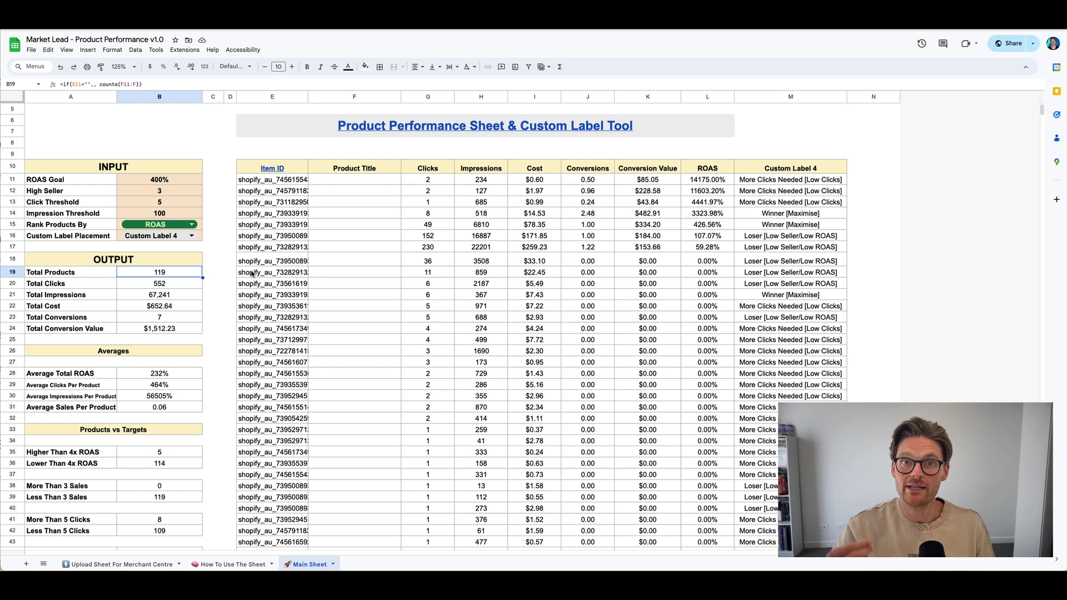
click(175, 287)
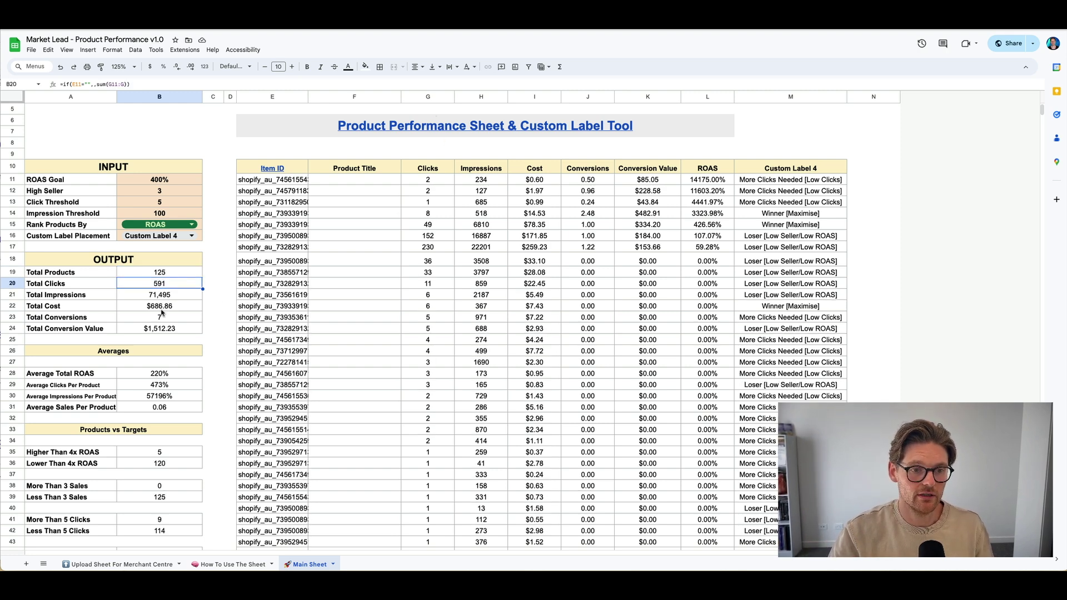
click(158, 296)
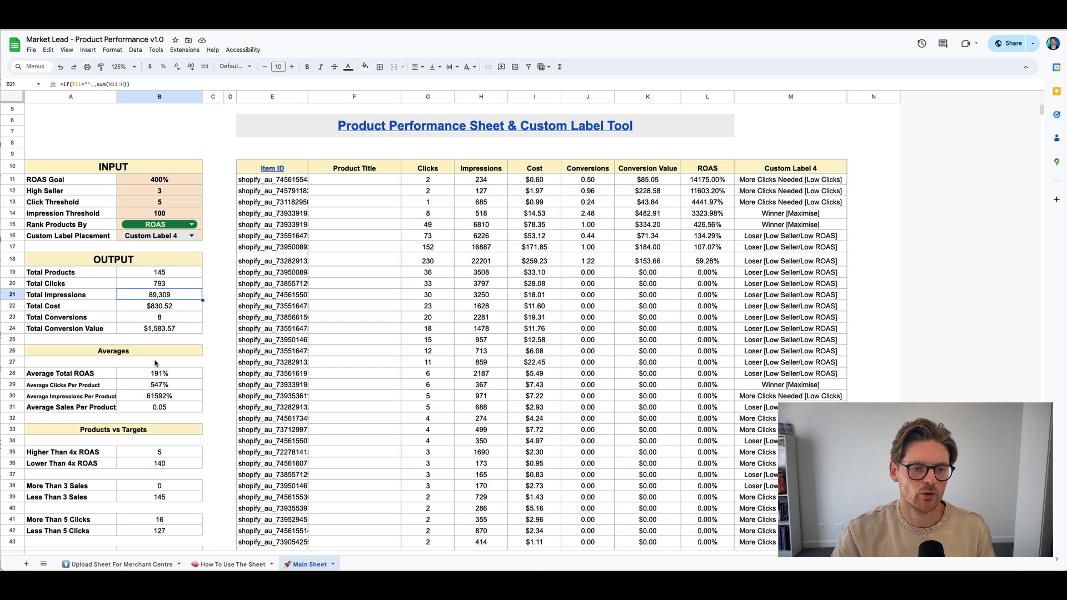
click(137, 377)
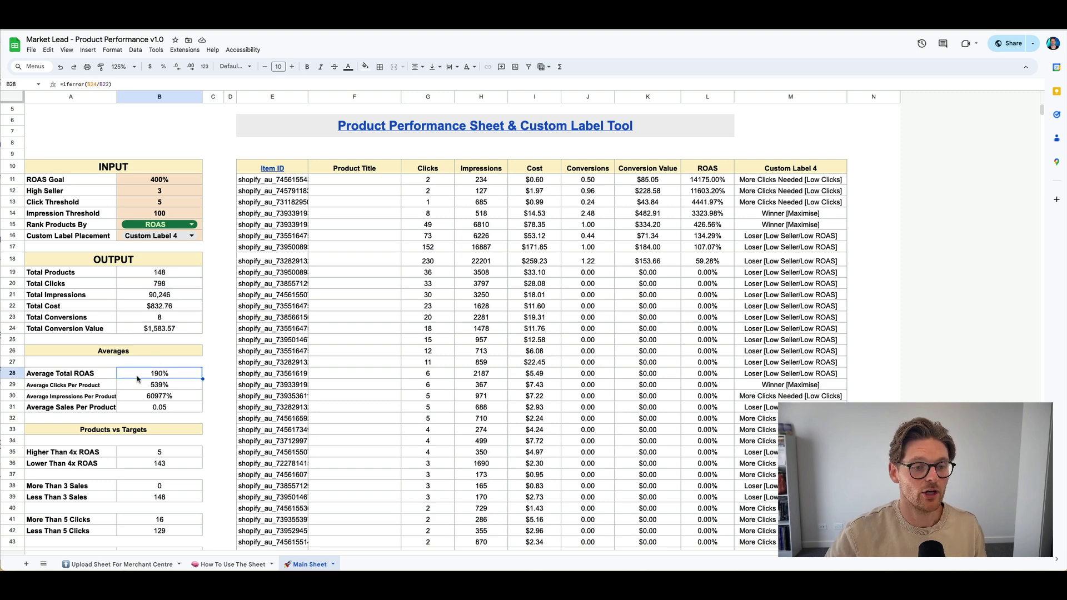
drag(98, 378, 176, 378)
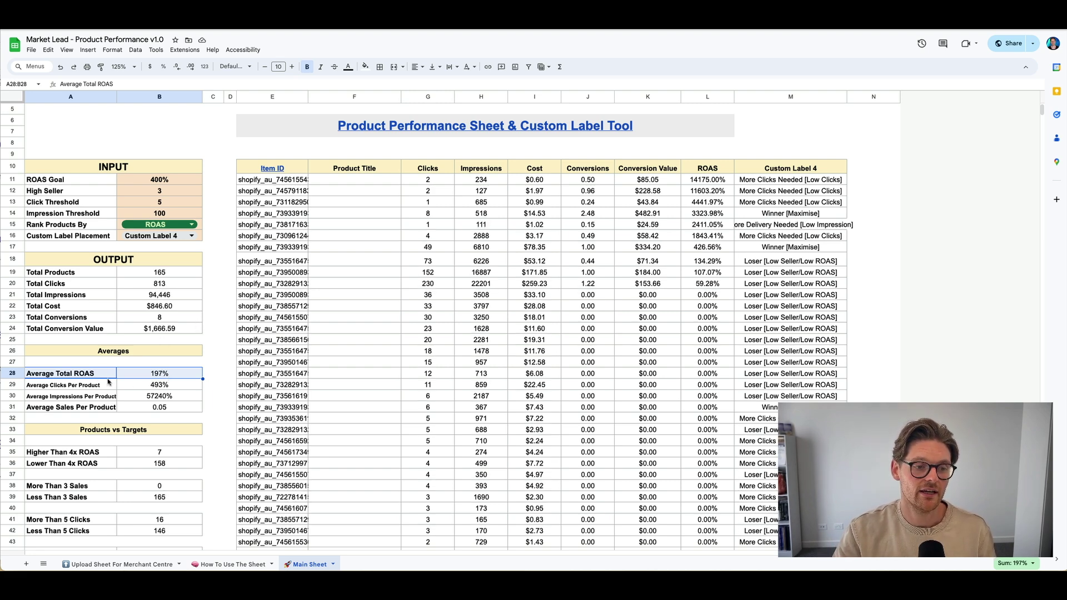
Format B29 as a plain Number and paint that format onto B30
click(145, 389)
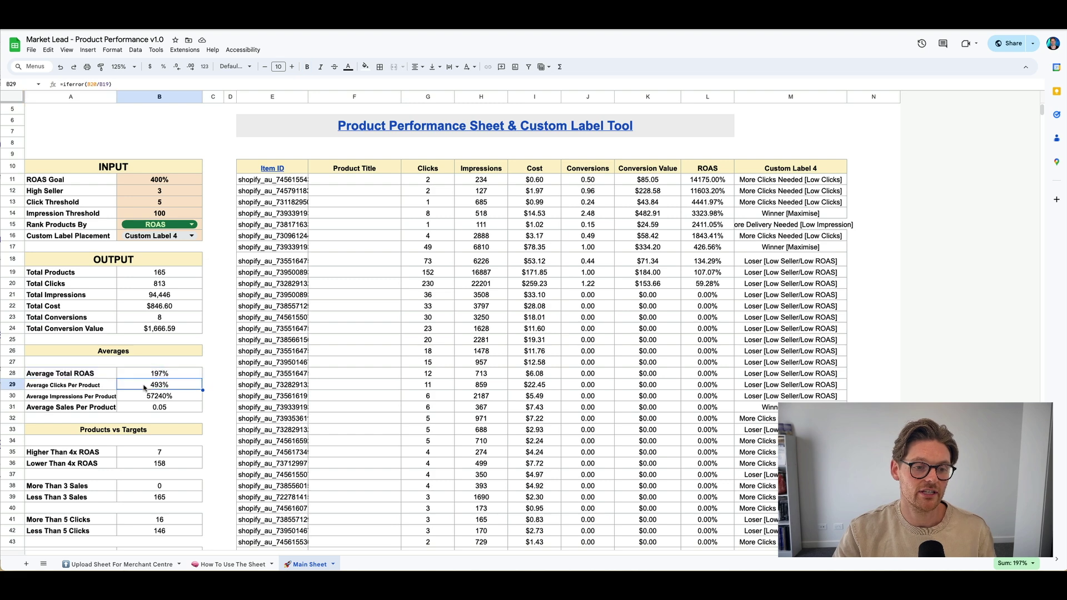
click(207, 68)
click(222, 117)
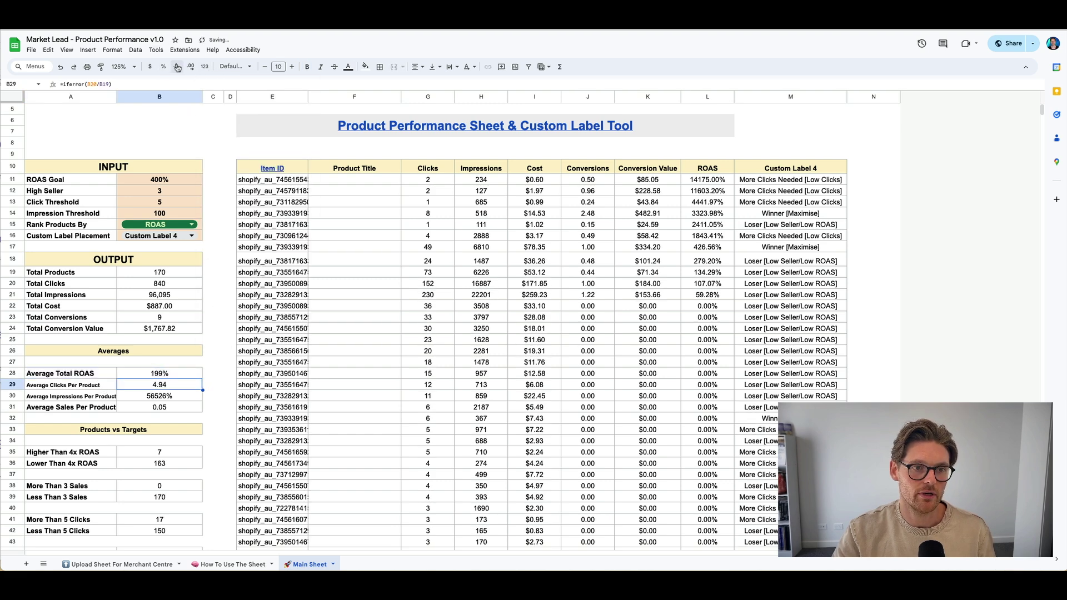
click(100, 67)
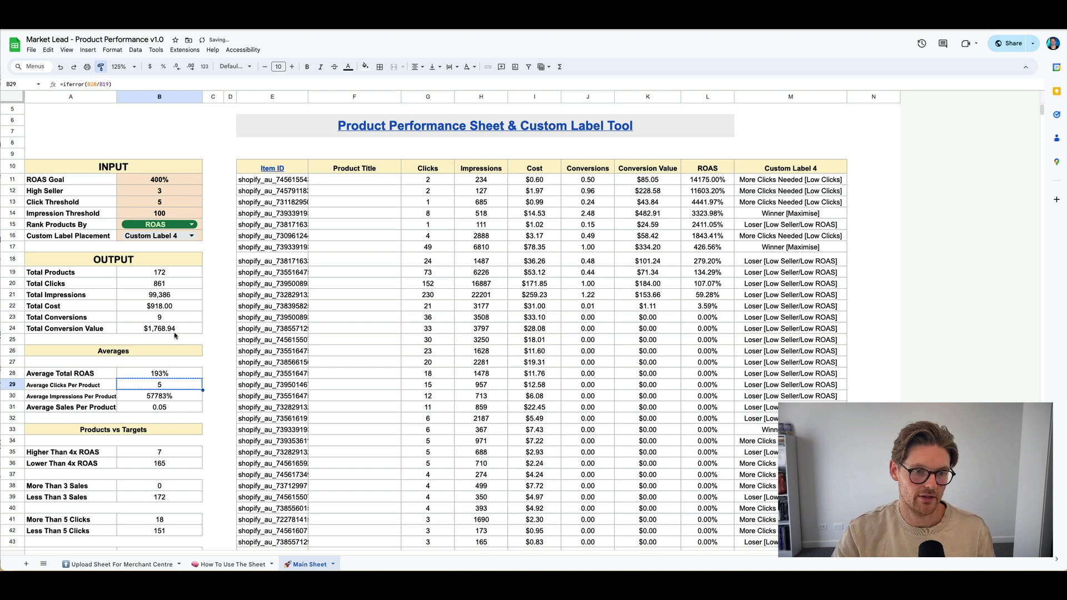
click(149, 398)
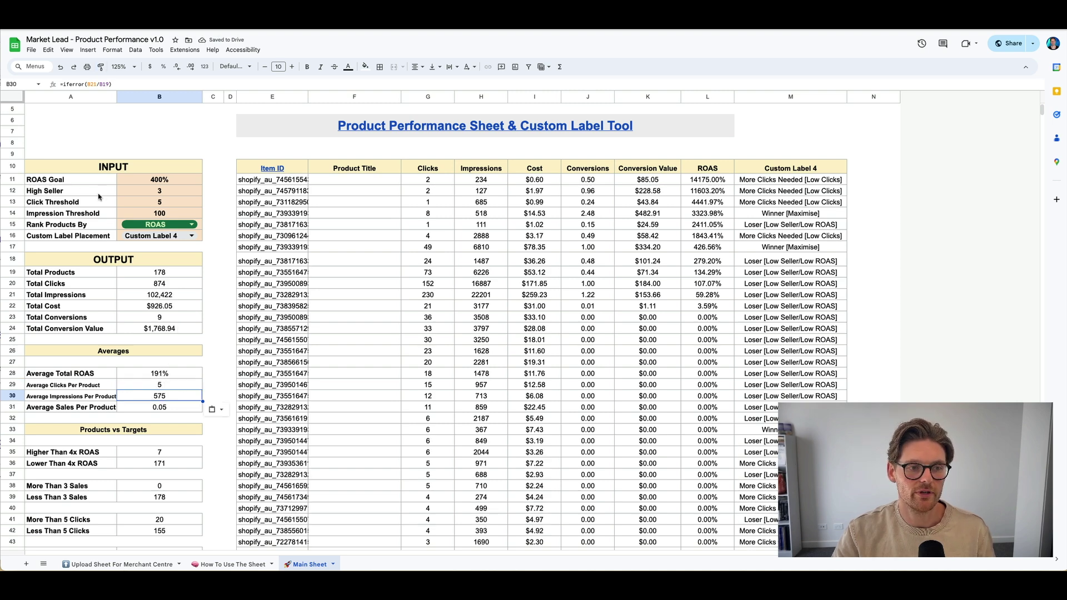
drag(42, 204, 179, 207)
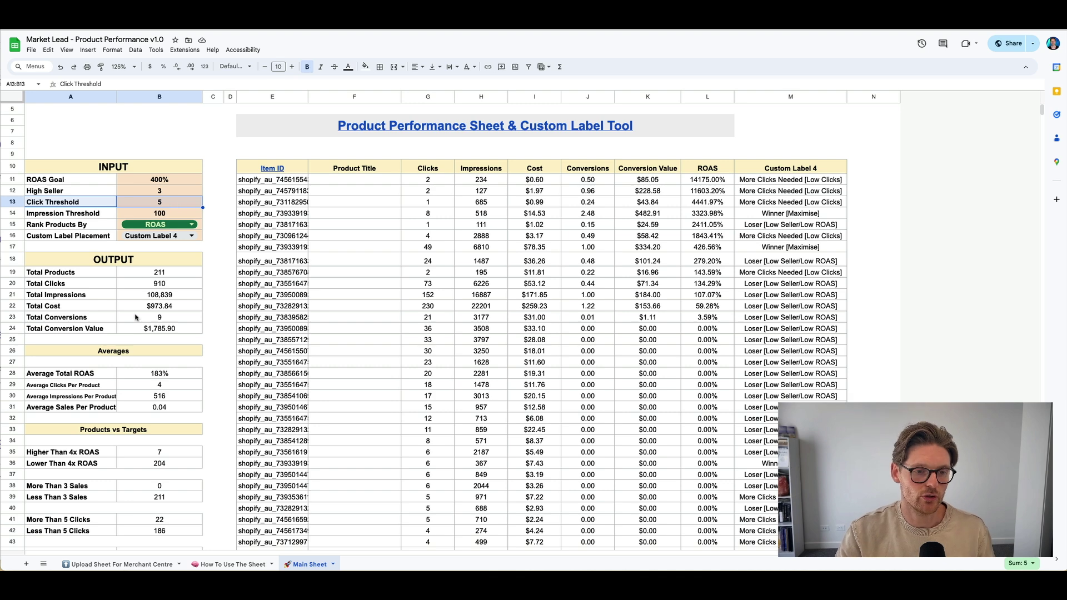
Review the Average Clicks and Average Impressions Per Product formulas in B29 and B30
click(162, 390)
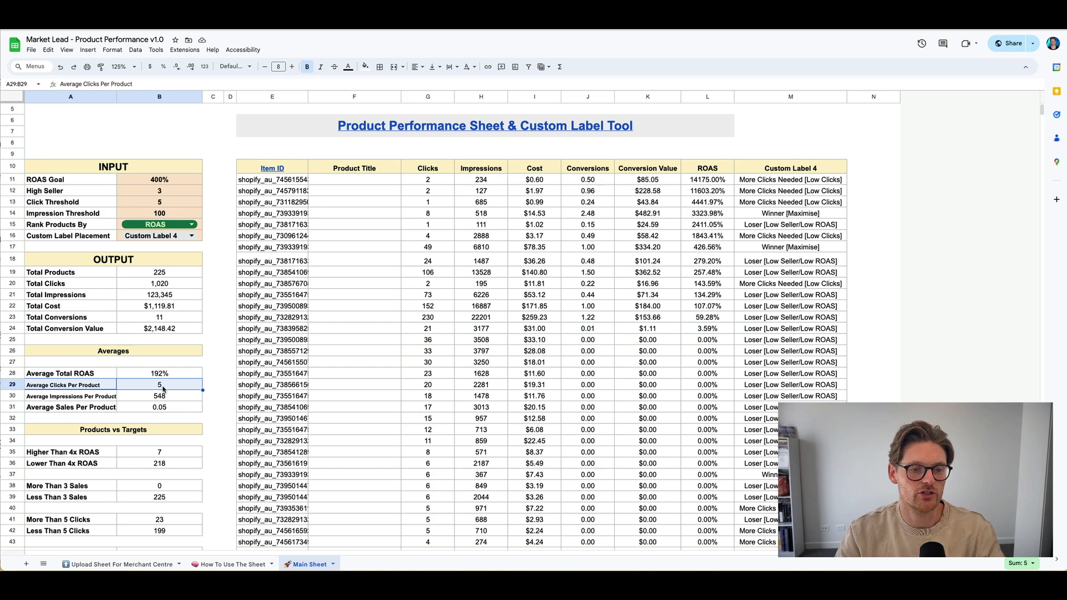
click(160, 389)
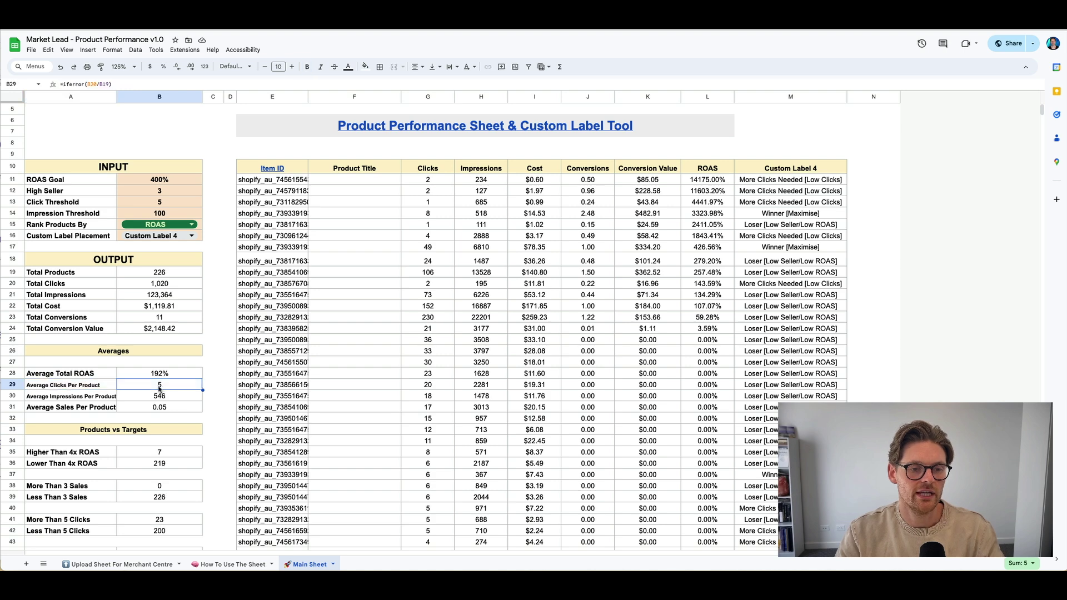
click(167, 204)
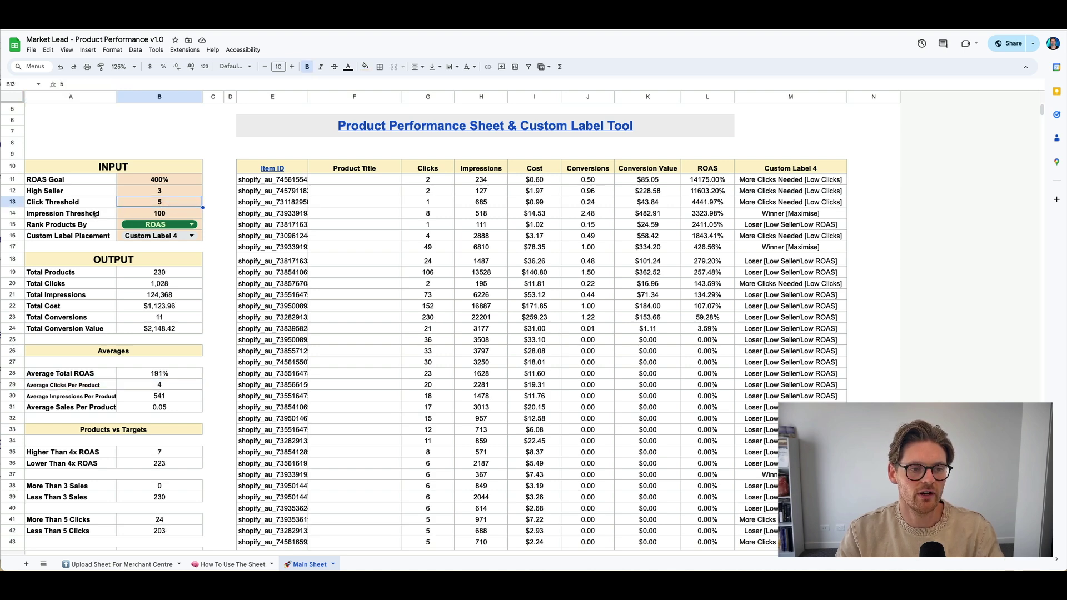
drag(89, 214, 157, 219)
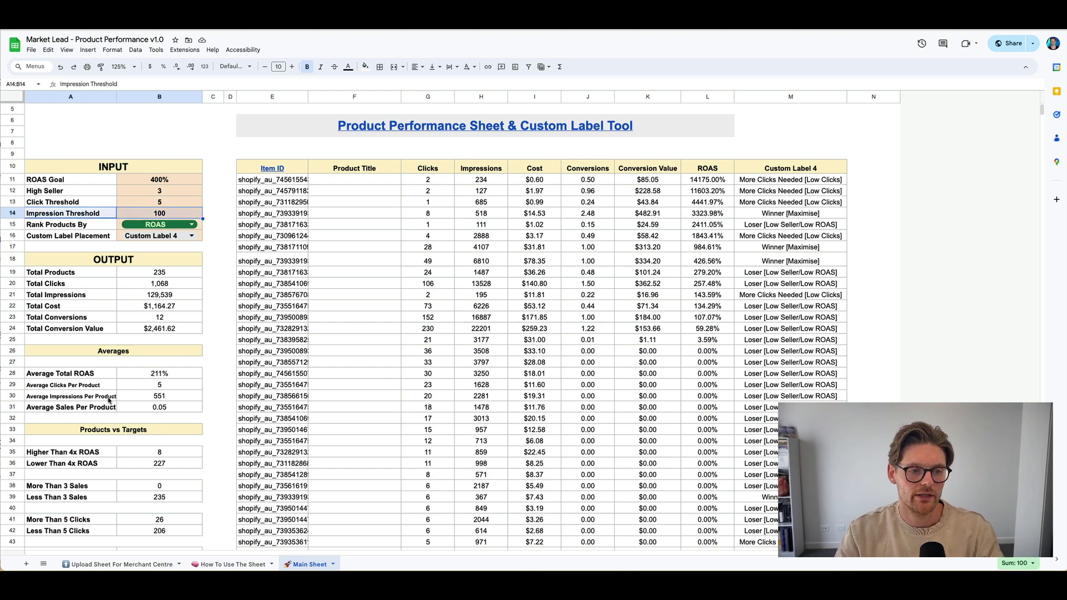
drag(108, 398, 160, 399)
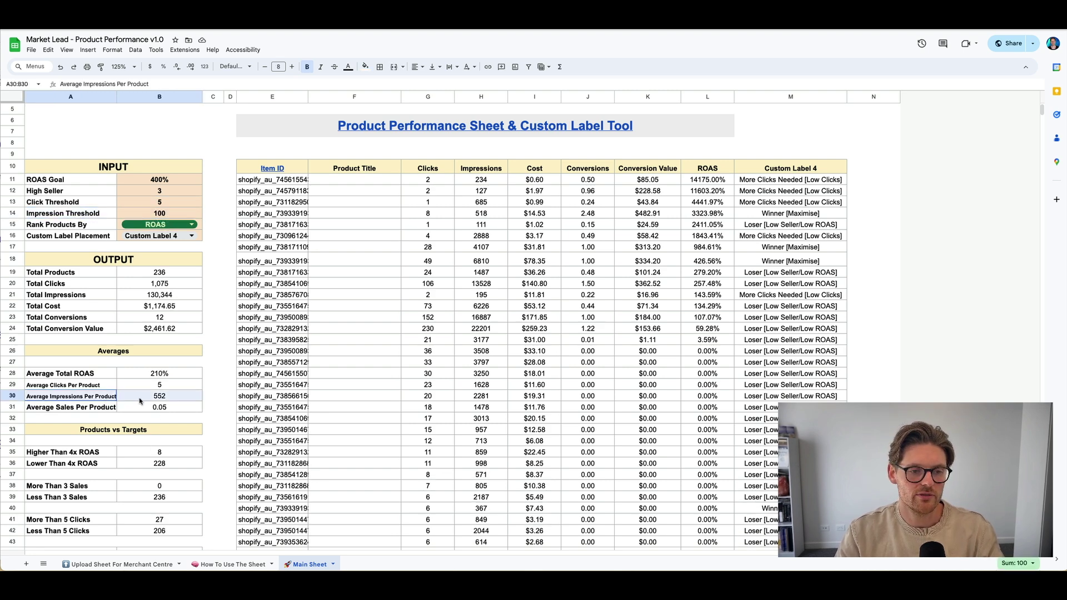
double_click(178, 397)
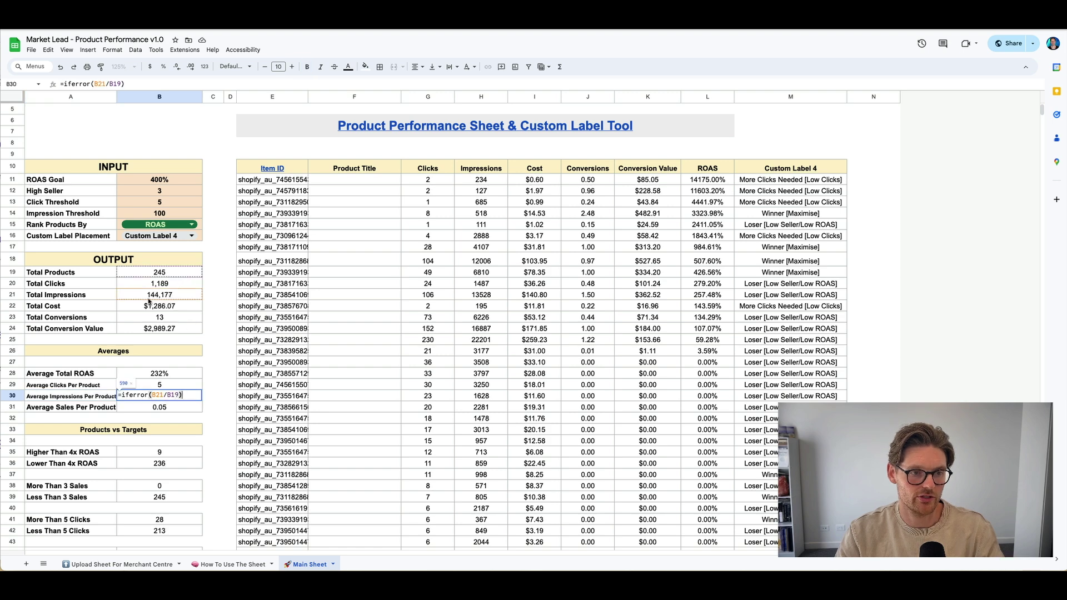
key(Escape)
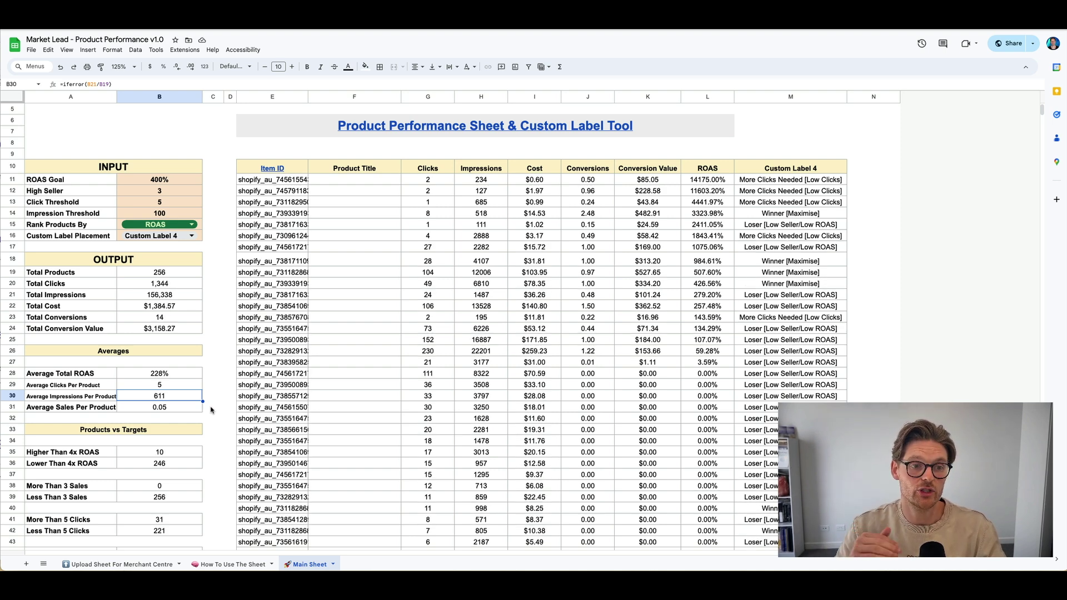
Set the Impression Threshold in B14 to 600 and widen the Custom Label 4 column
click(158, 216)
text(600)
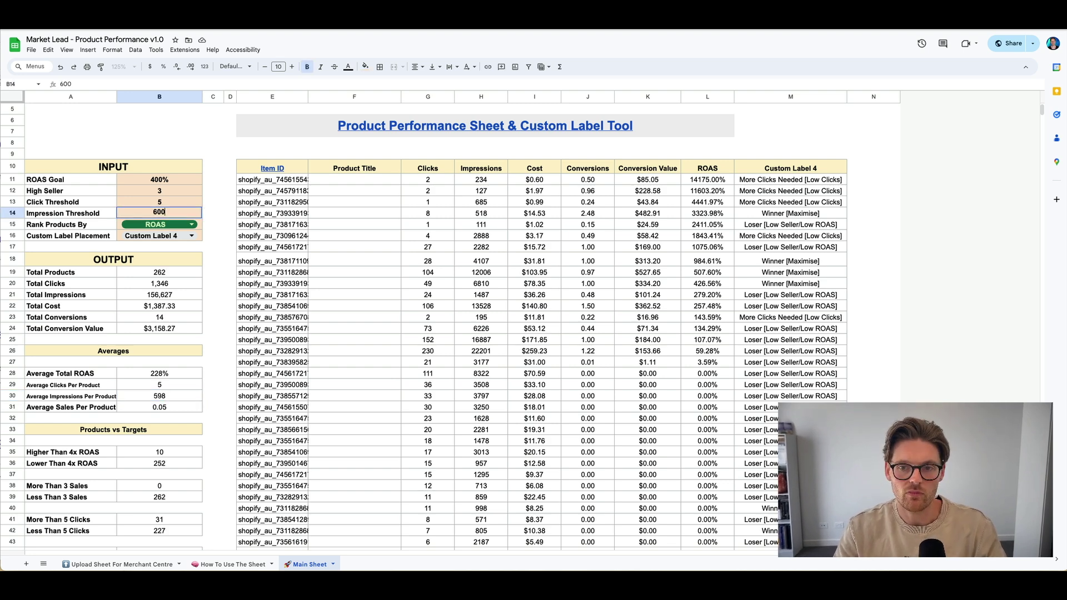
key(Tab)
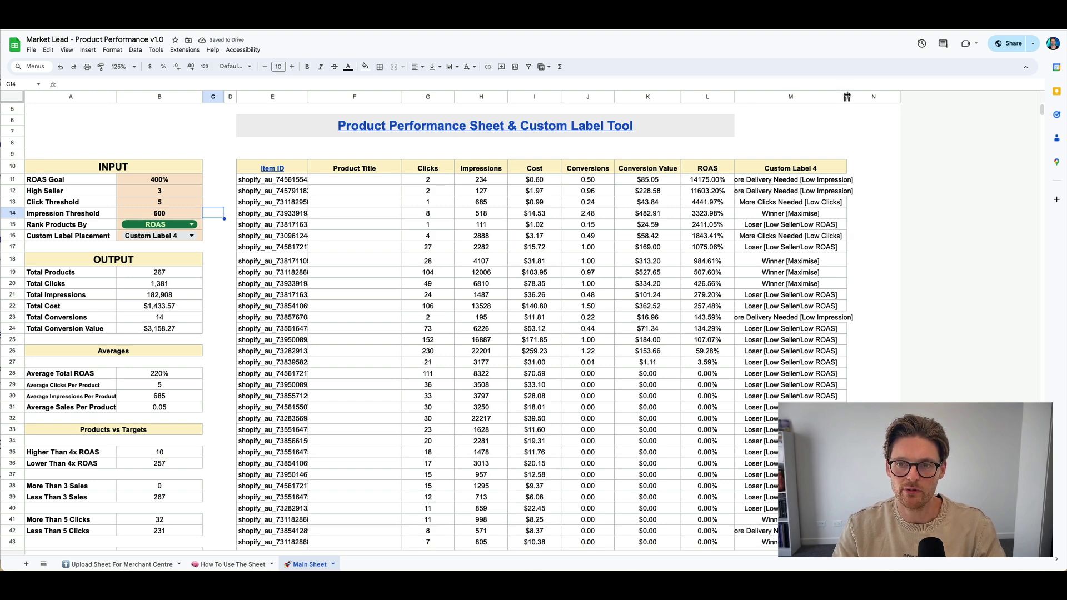
drag(847, 96, 868, 97)
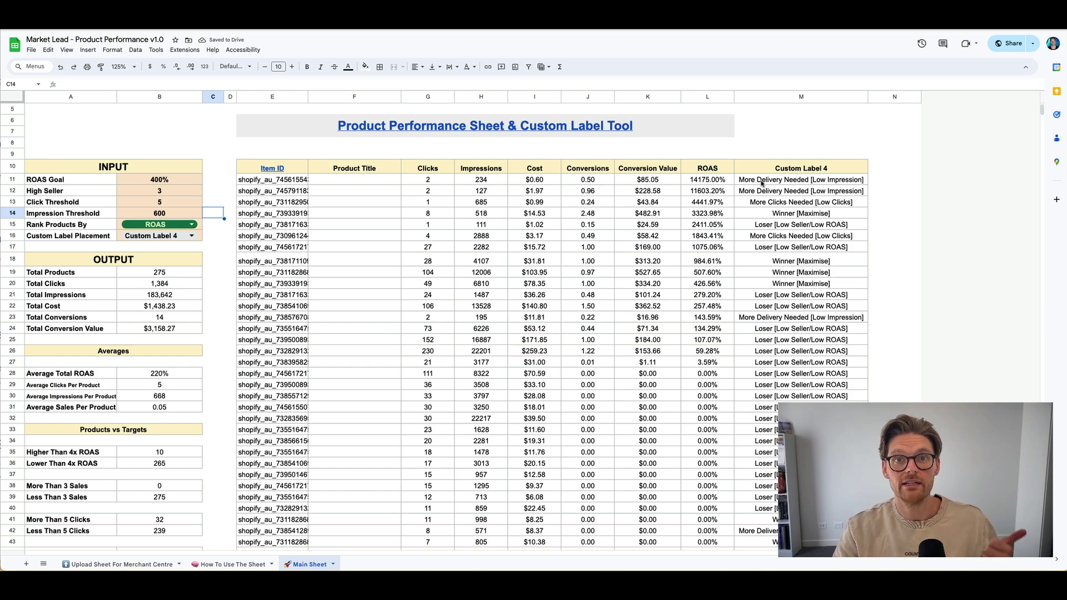
Inspect the More Clicks Needed, Winner [Maximise] and Loser [Low Seller/Low ROAS] labels while scrolling the products
click(764, 204)
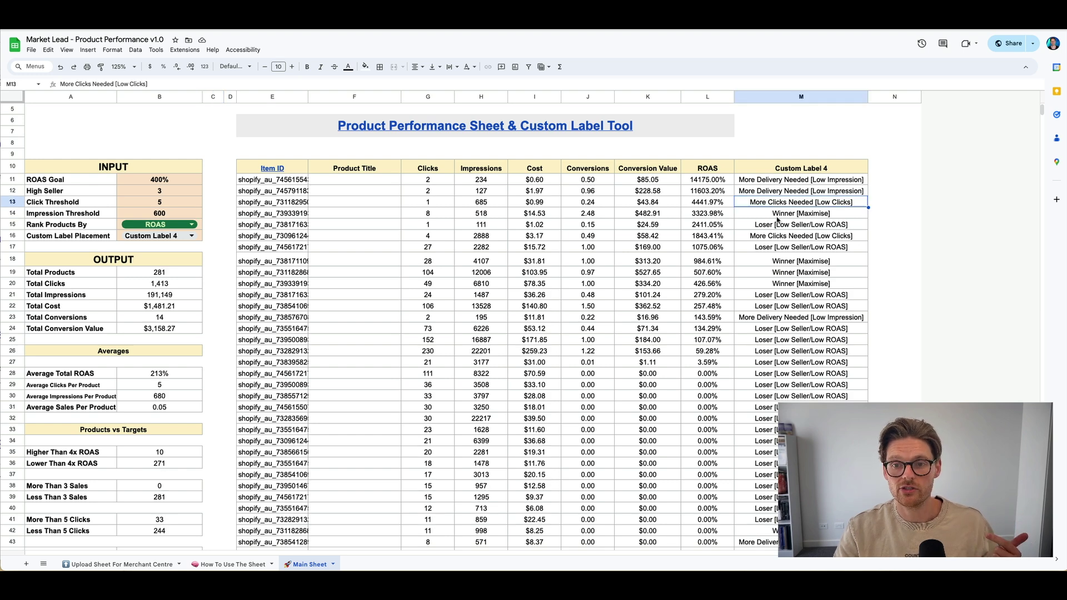
click(777, 216)
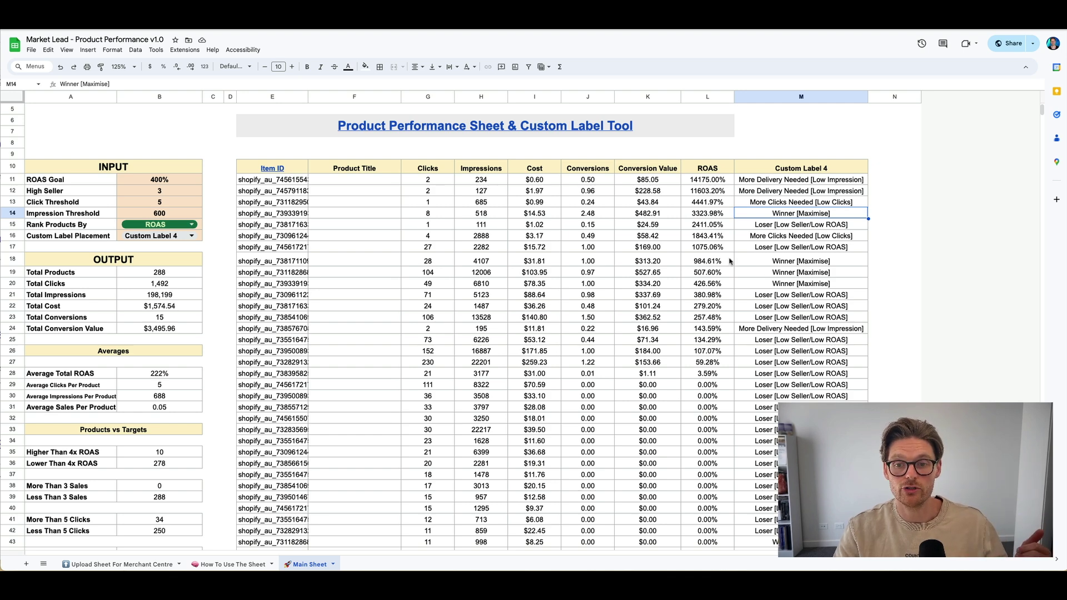
scroll(820, 294, down, 1)
click(781, 285)
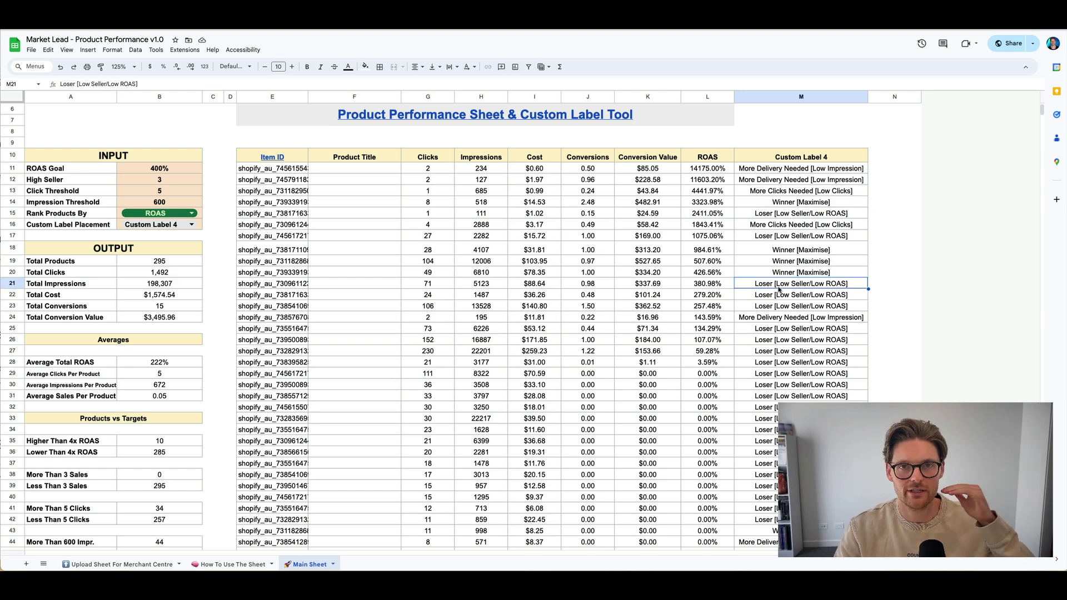
scroll(779, 290, down, 5)
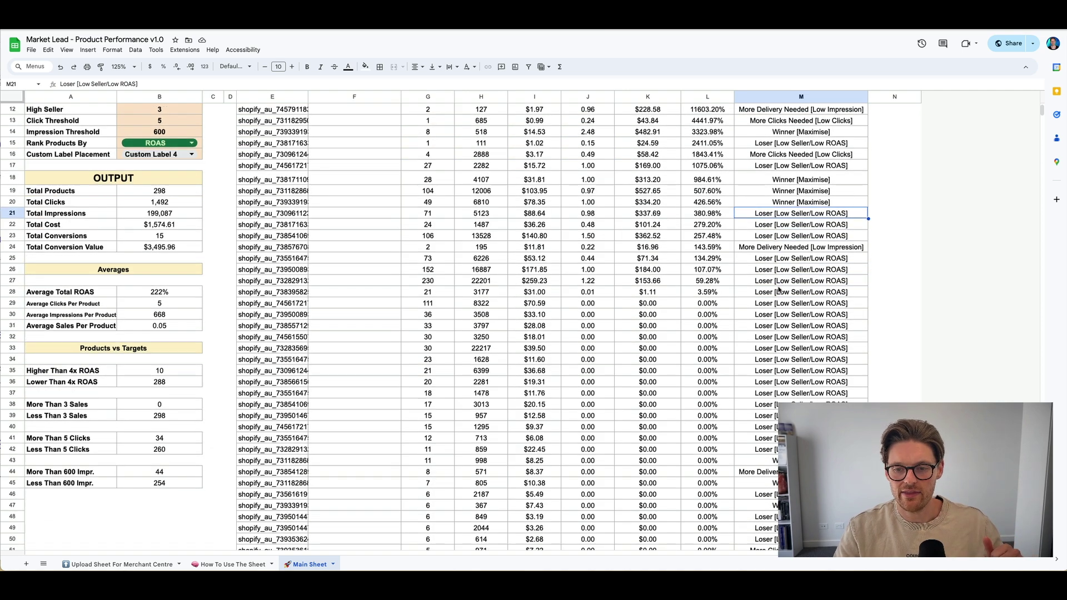
scroll(780, 289, down, 5)
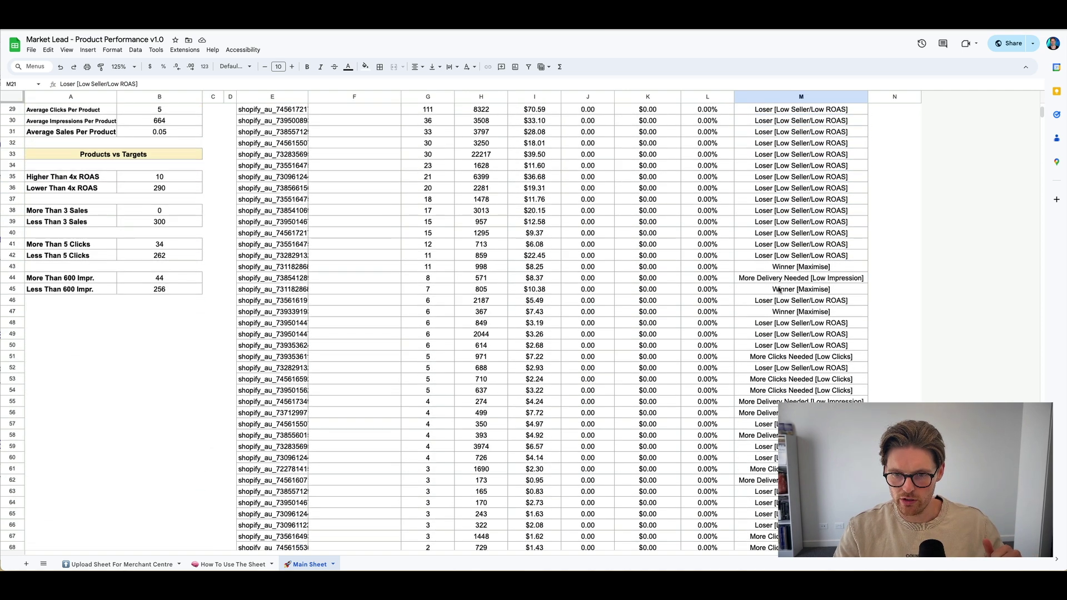
scroll(780, 289, down, 5)
scroll(780, 289, up, 20)
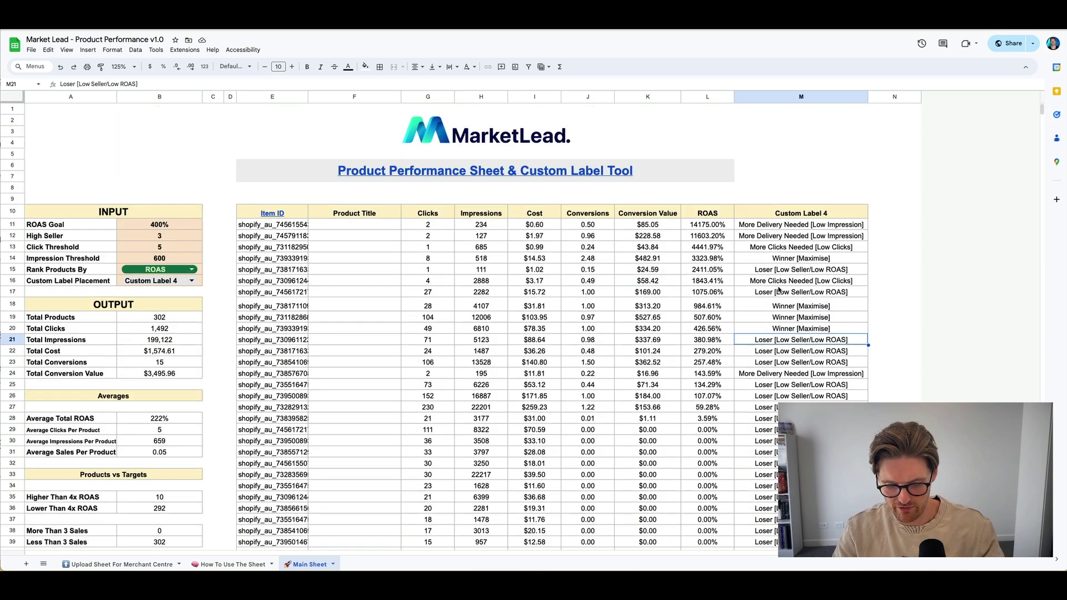
key(ctrl+f)
text(ref)
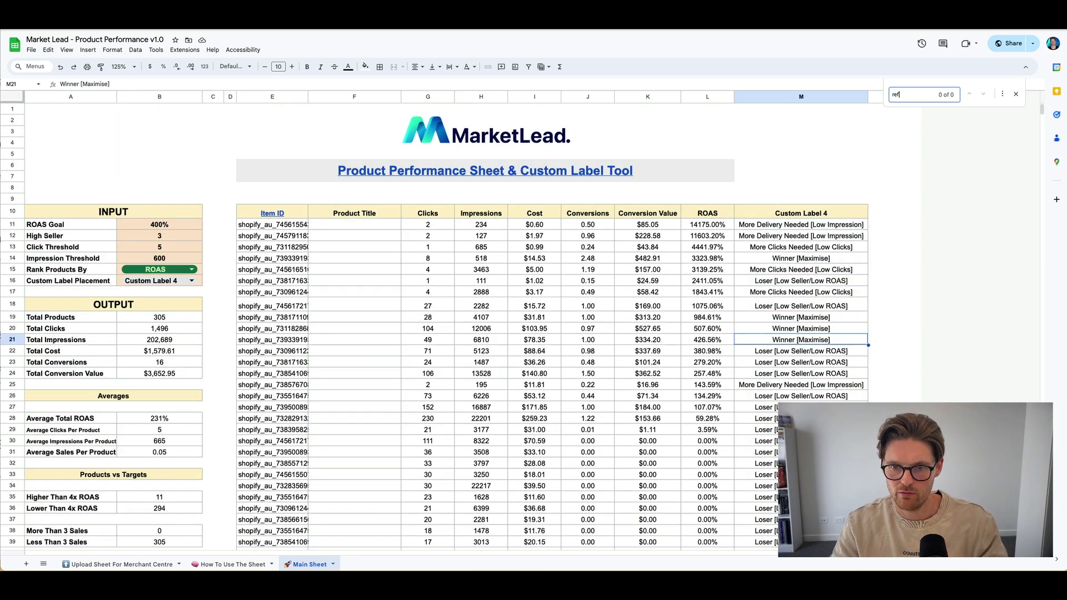
text( flag)
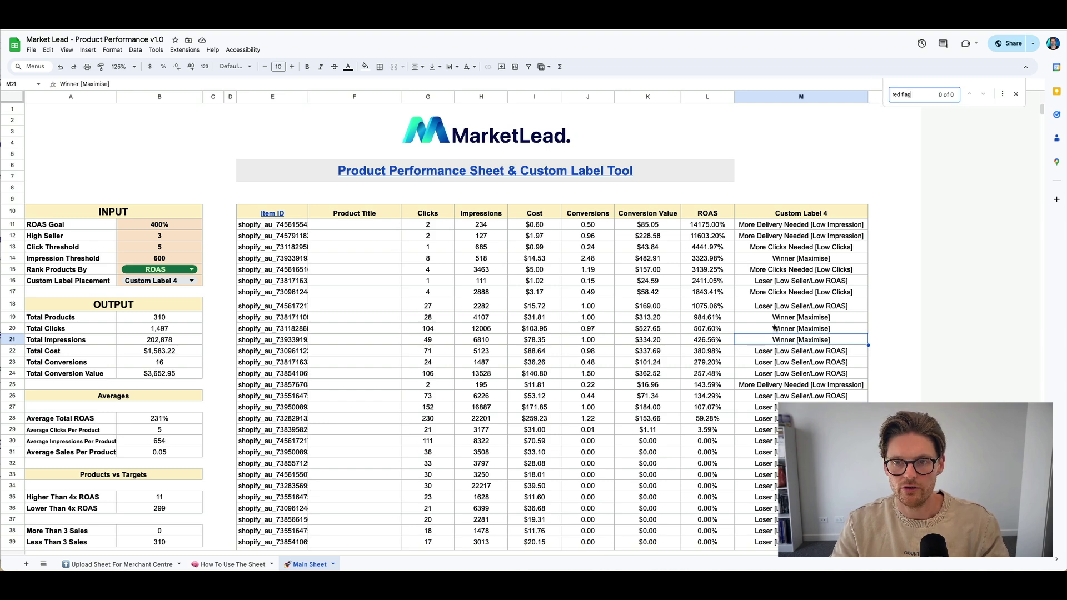
key(Escape)
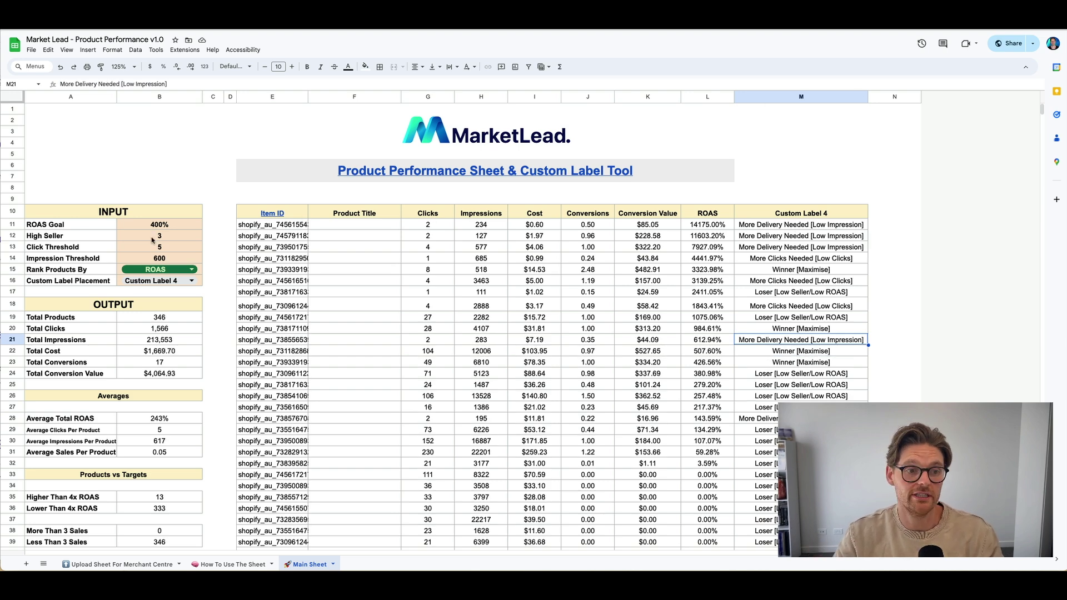
click(206, 269)
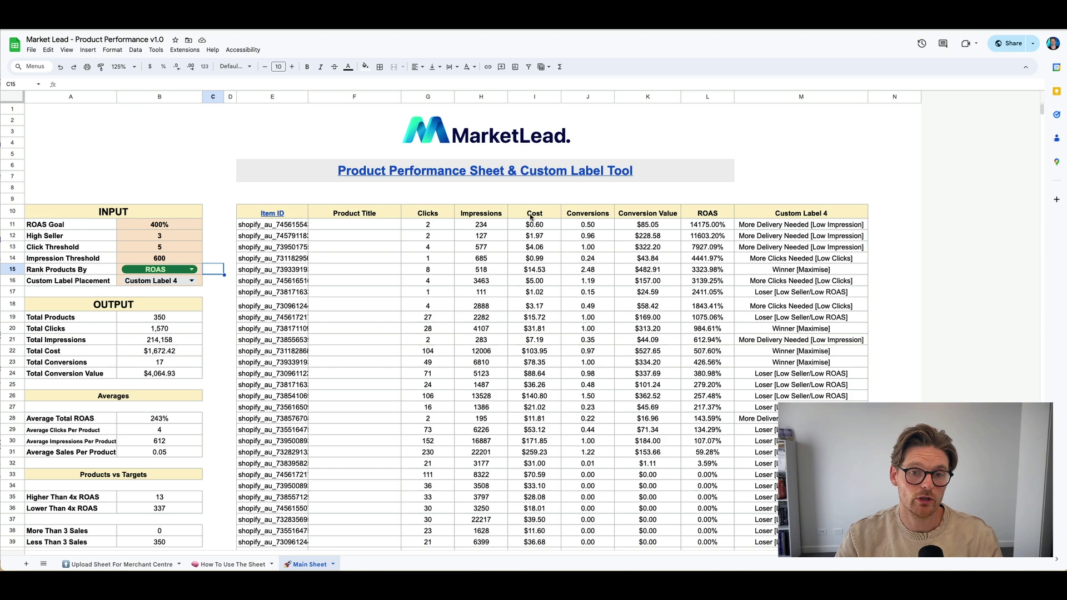
Try ranking by Impressions and Conversions, then settle on ranking products by Conversion Value
click(197, 269)
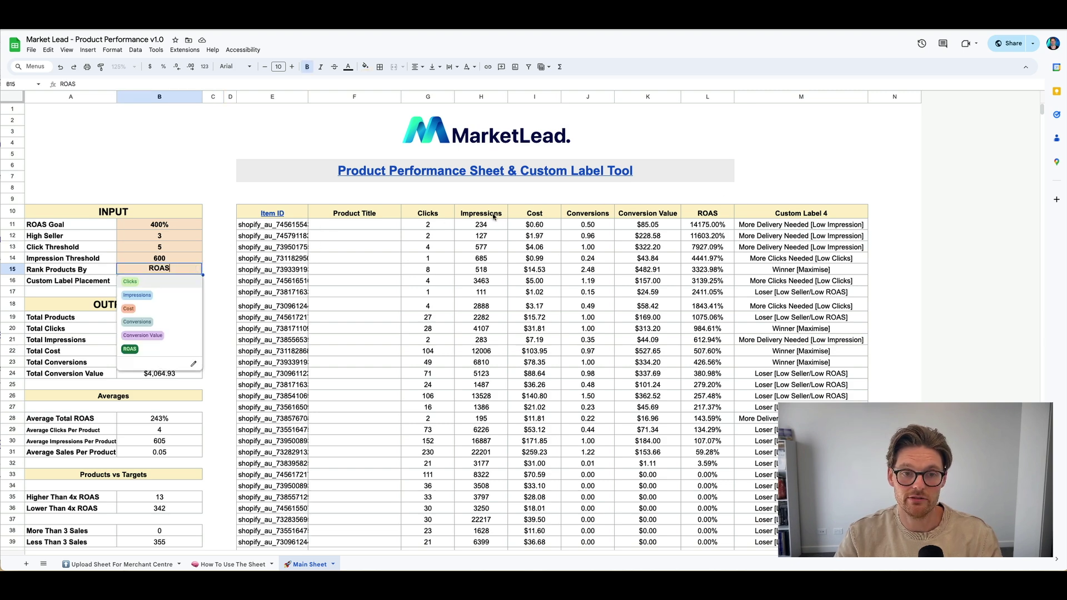
click(153, 295)
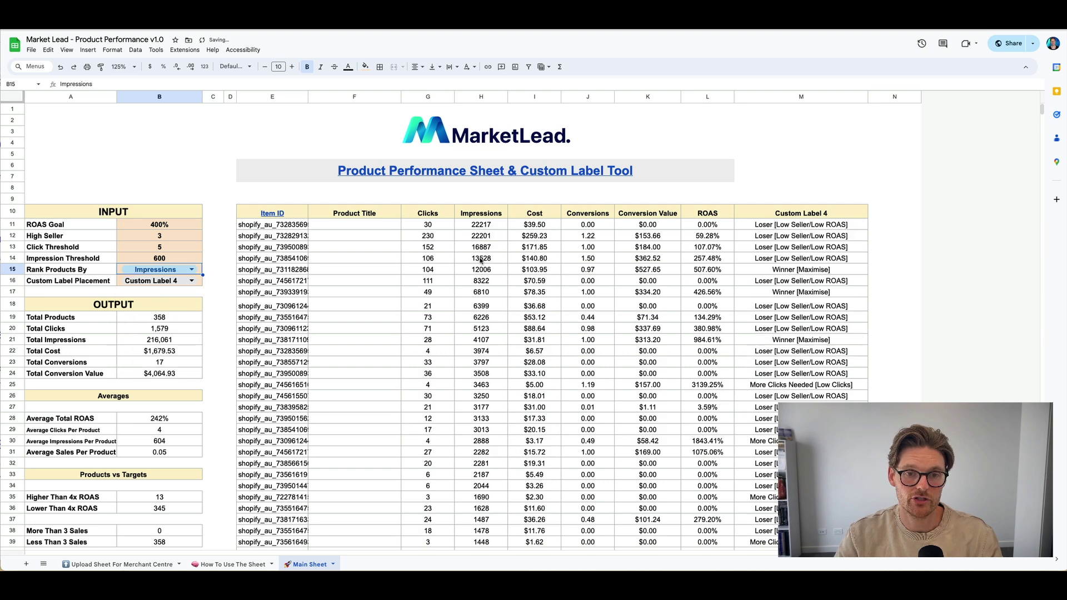
drag(299, 231, 717, 229)
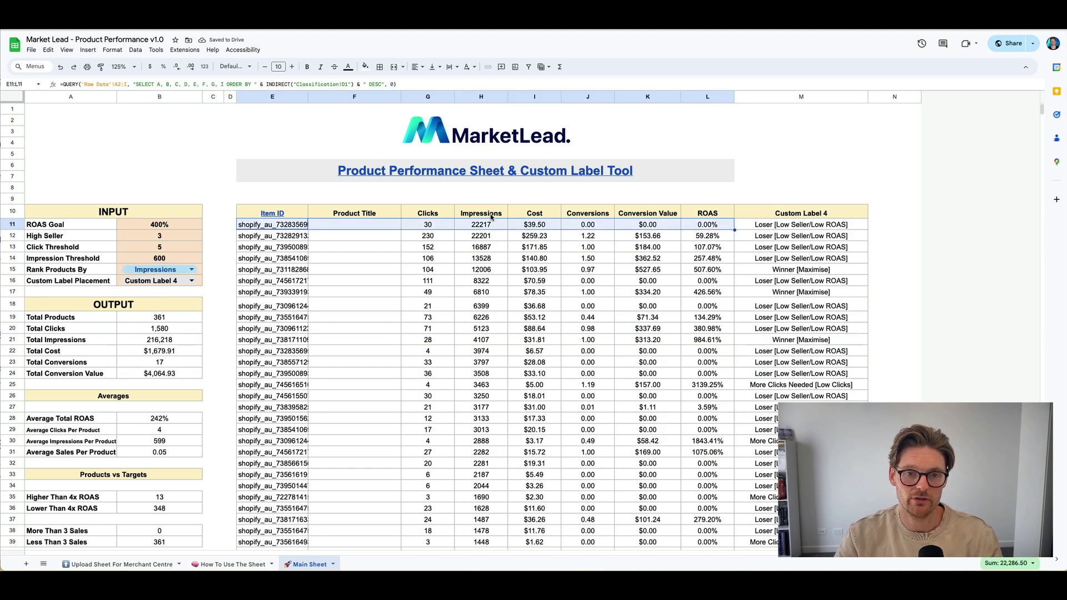
click(167, 269)
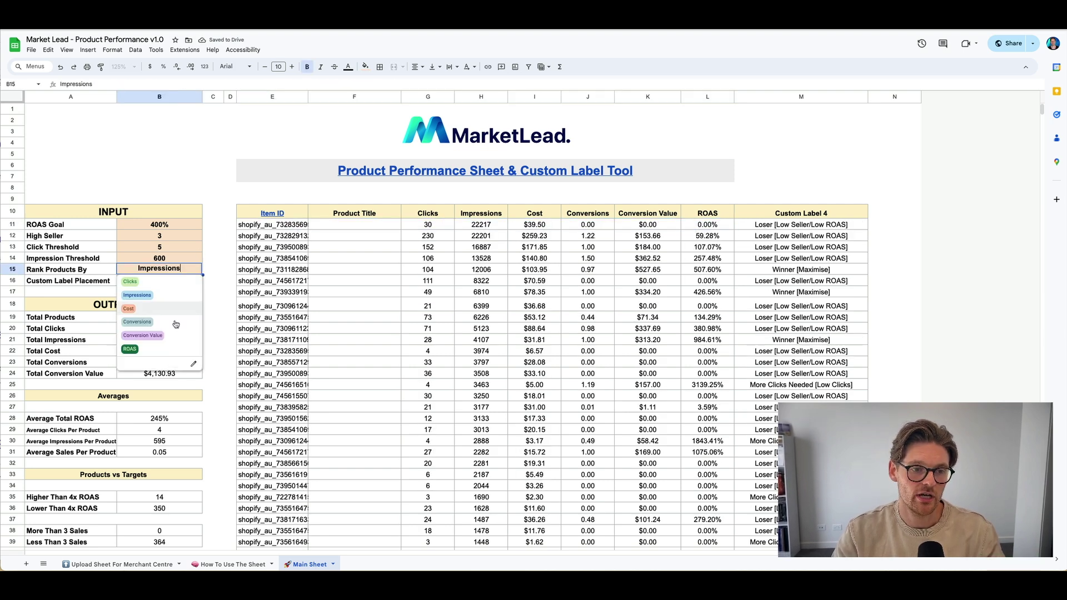
click(171, 323)
click(197, 268)
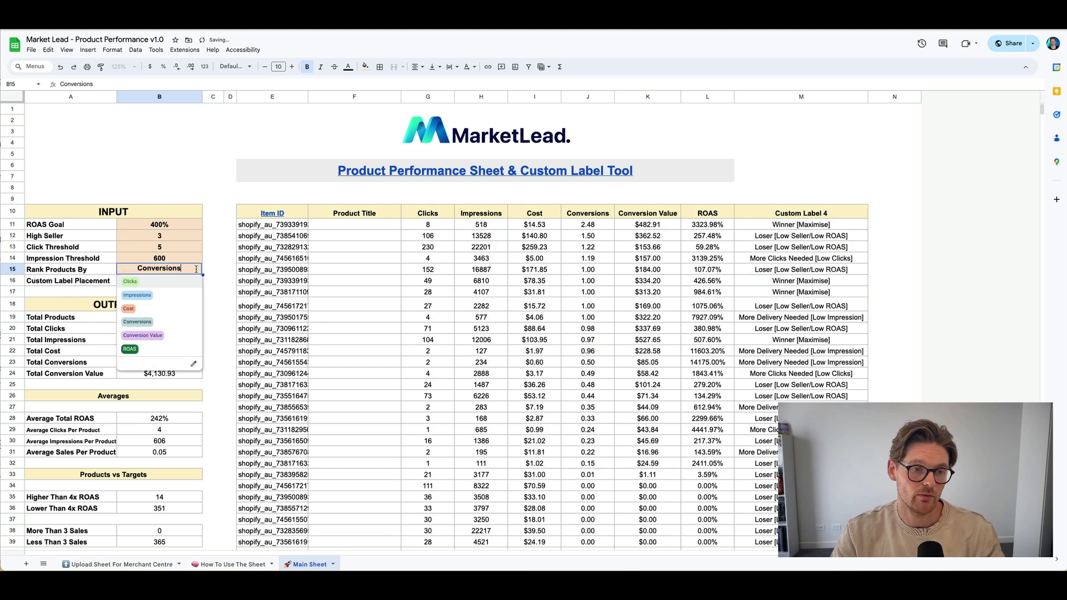
click(143, 335)
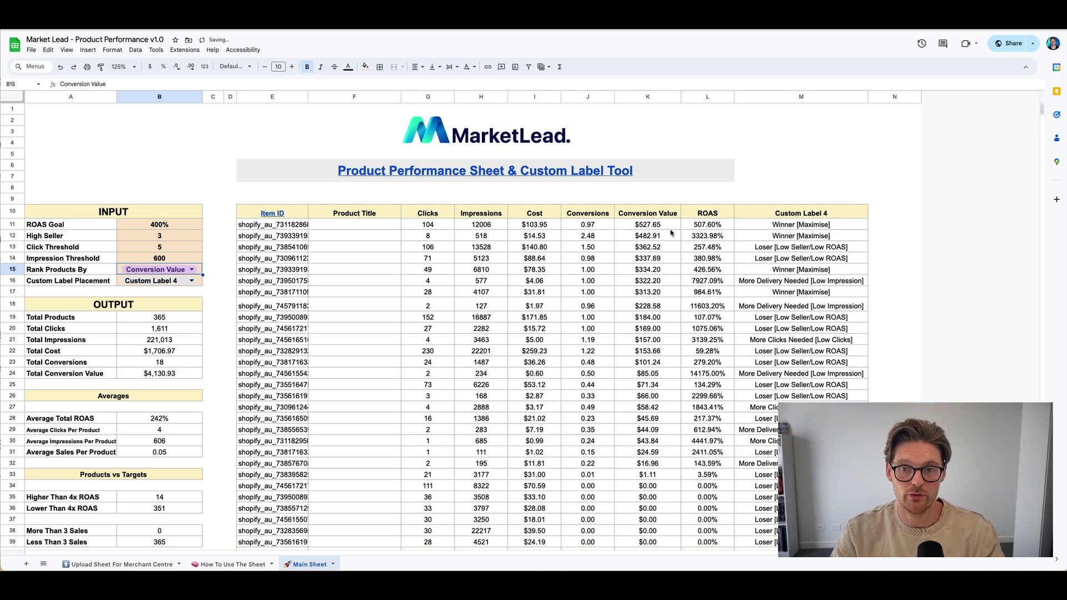
click(167, 270)
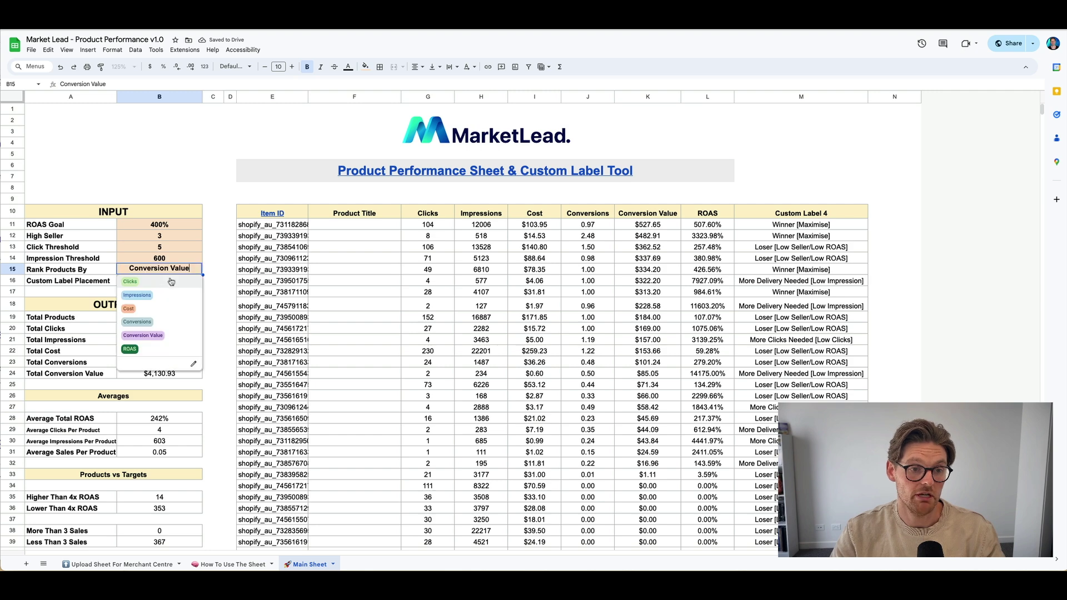
click(221, 262)
click(66, 283)
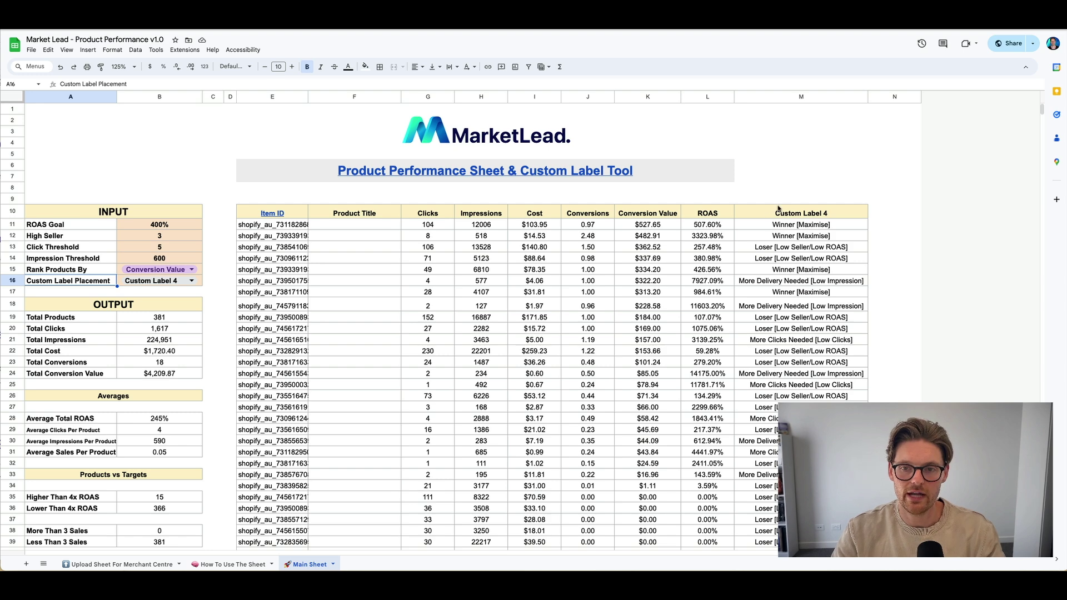
Set the Custom Label Placement dropdown in B16 to Custom Label 1
click(123, 564)
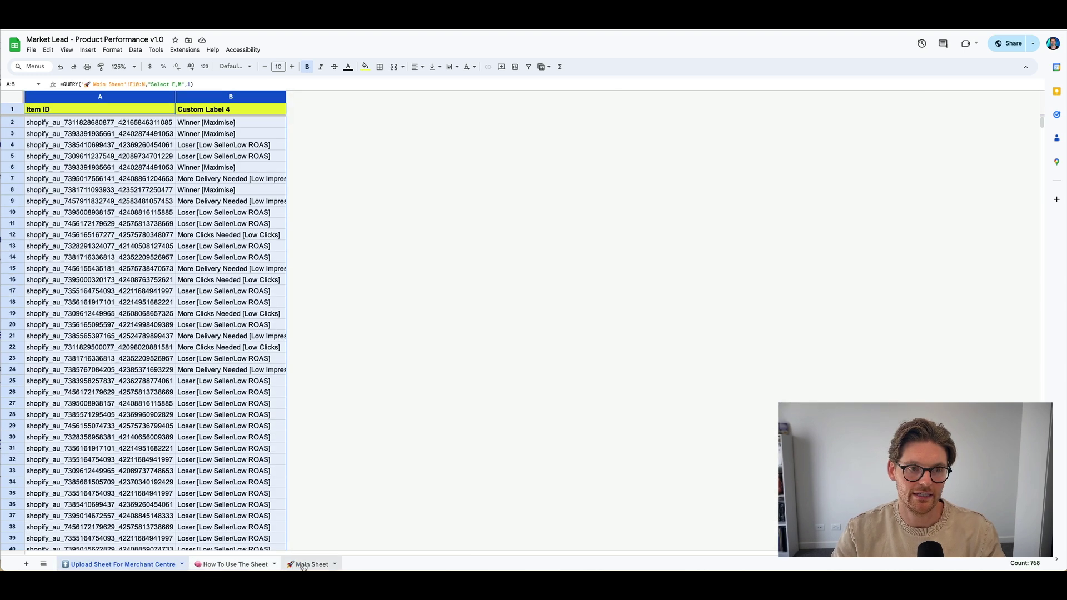
click(303, 565)
click(161, 280)
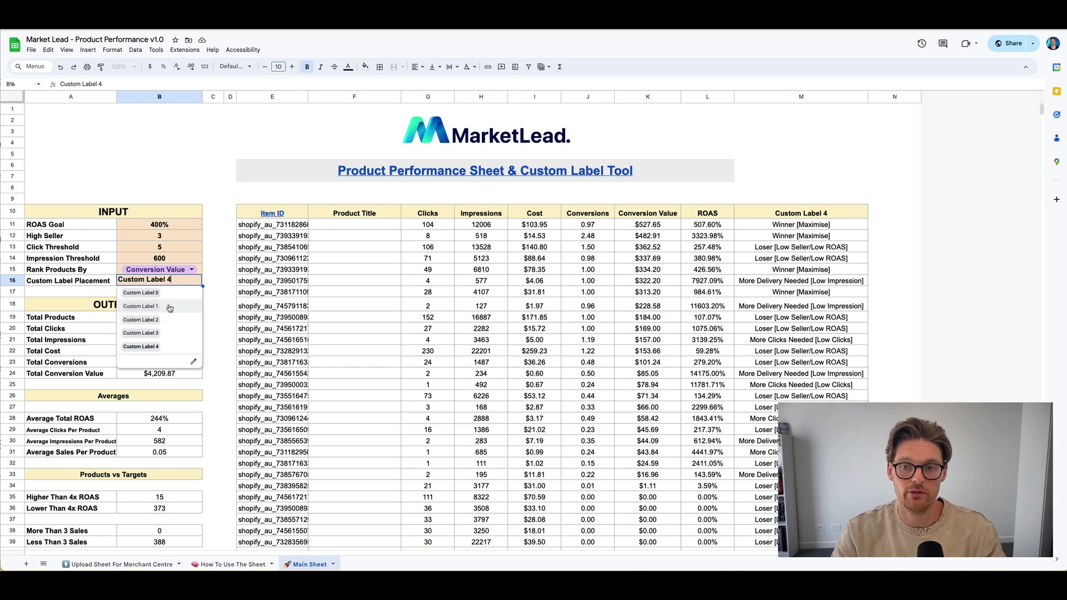
click(140, 306)
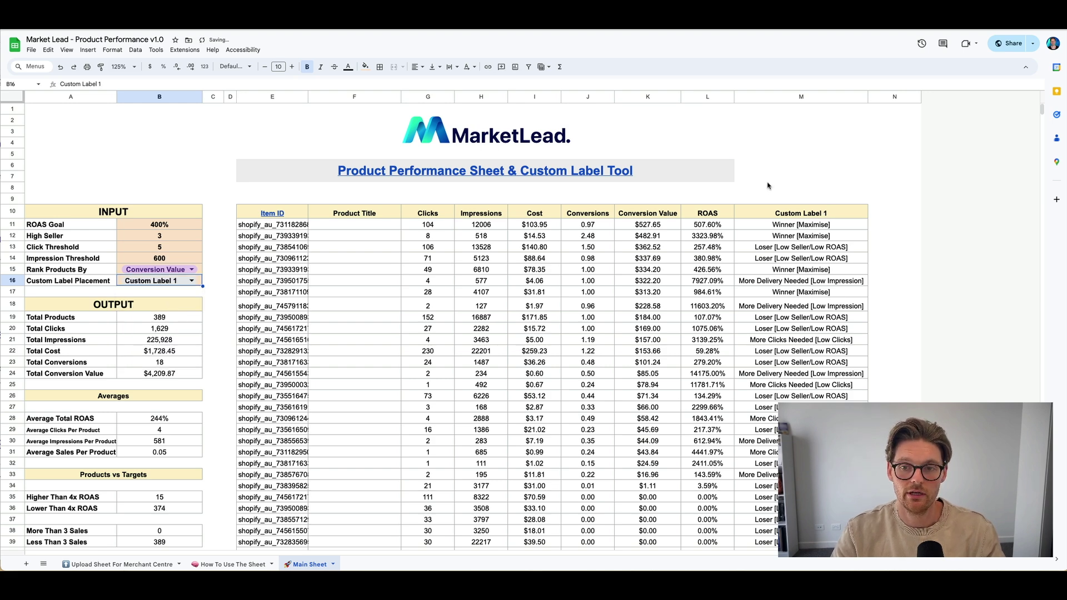
Verify the upload sheet now lists Custom Label 1 values, glance at How To Use, then return to Main Sheet
click(147, 564)
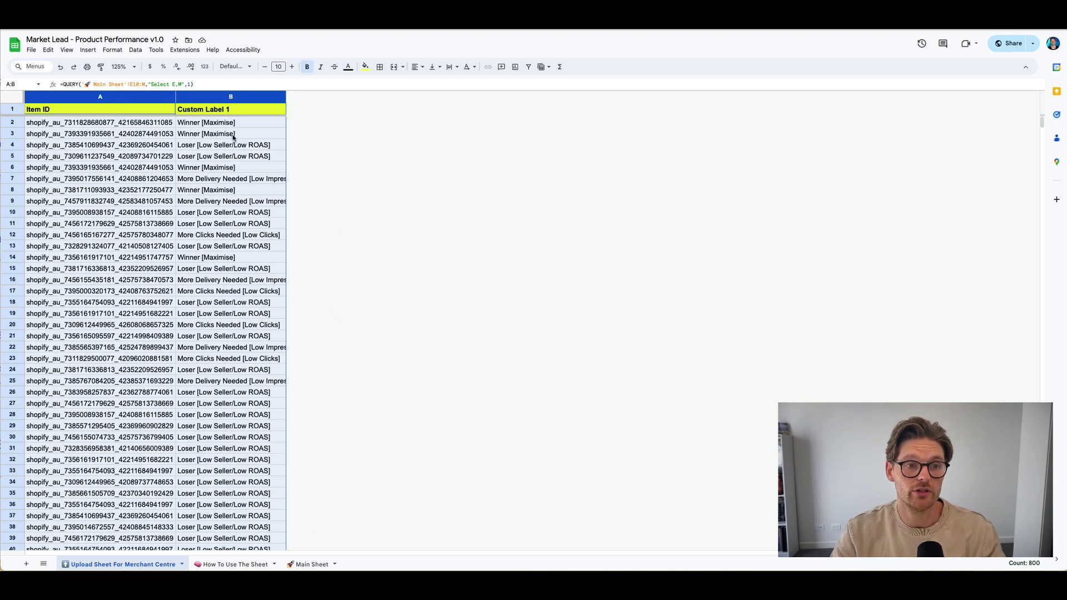
click(146, 110)
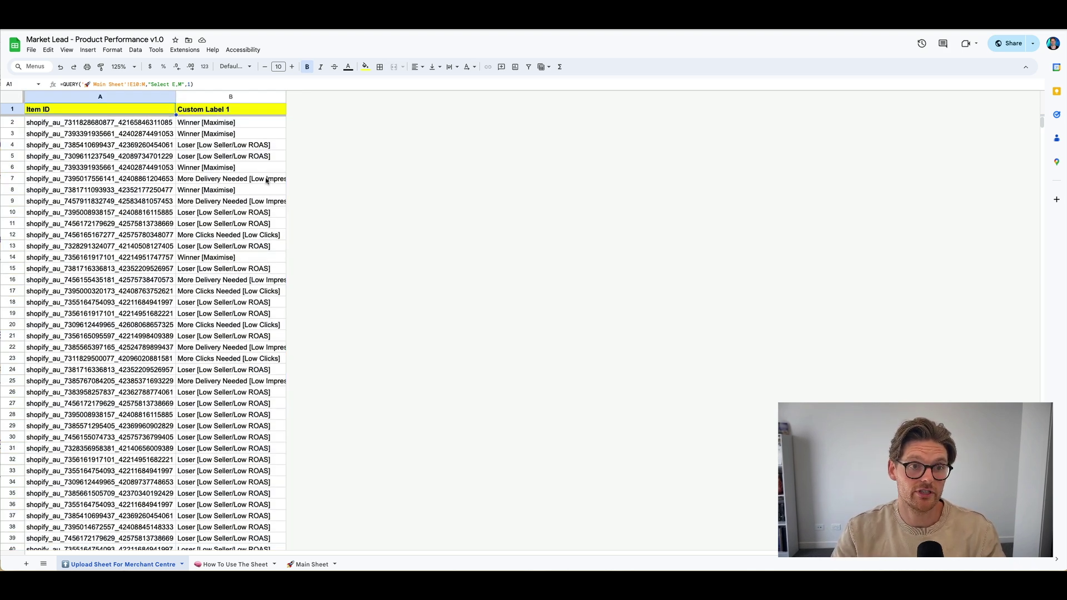
click(231, 566)
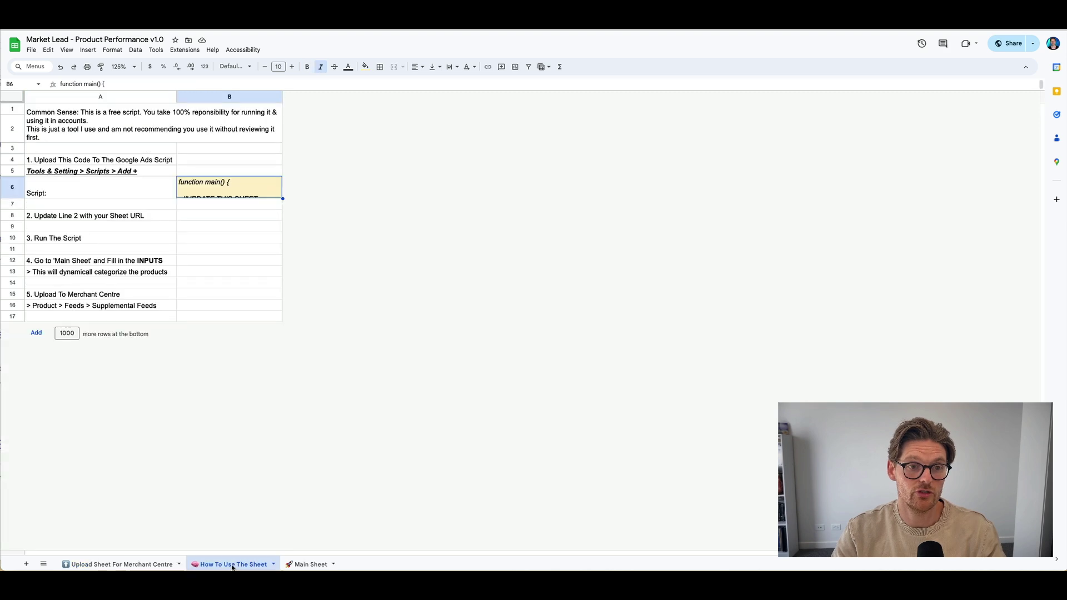
click(302, 566)
scroll(339, 238, down, 1)
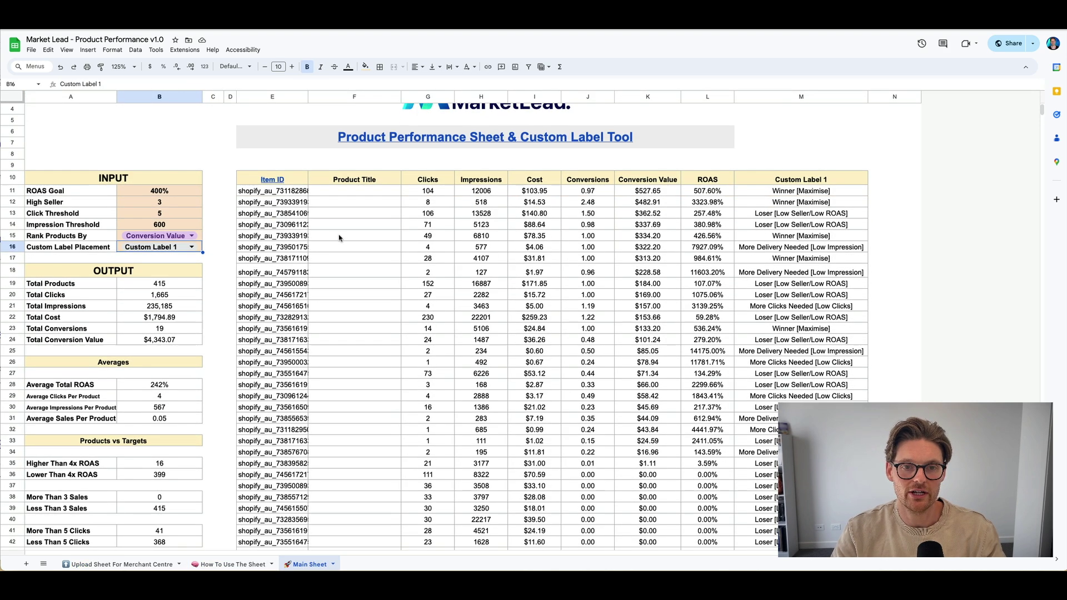
scroll(339, 238, up, 1)
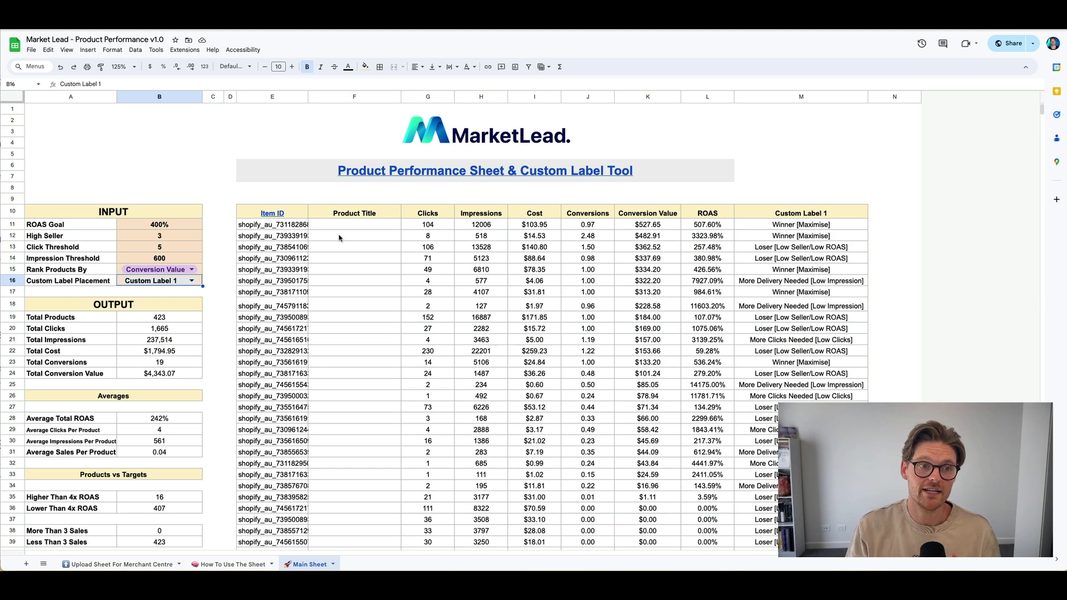
click(261, 145)
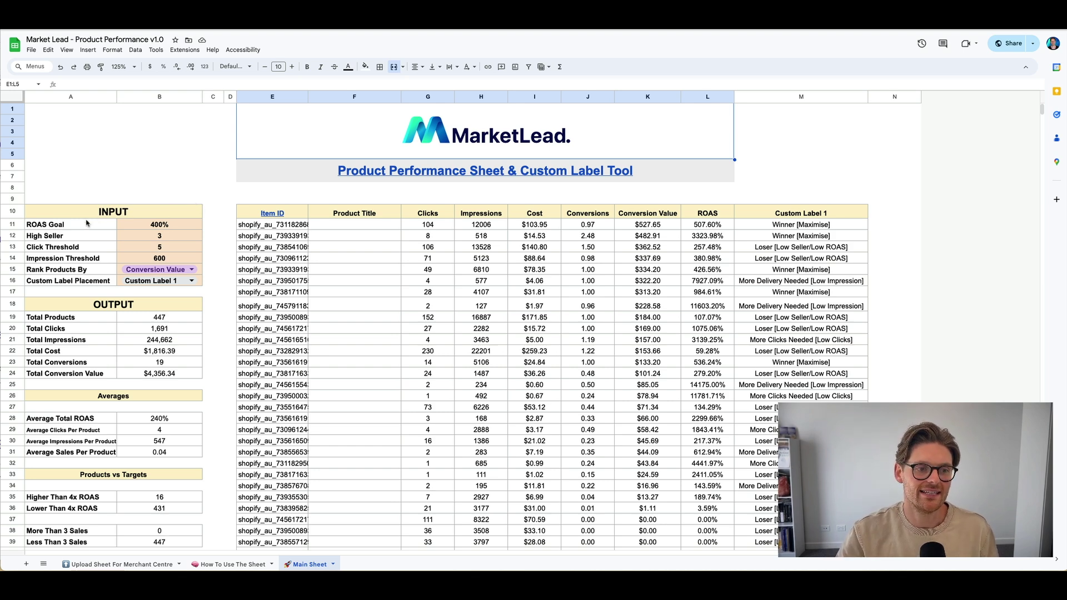
drag(86, 225, 202, 282)
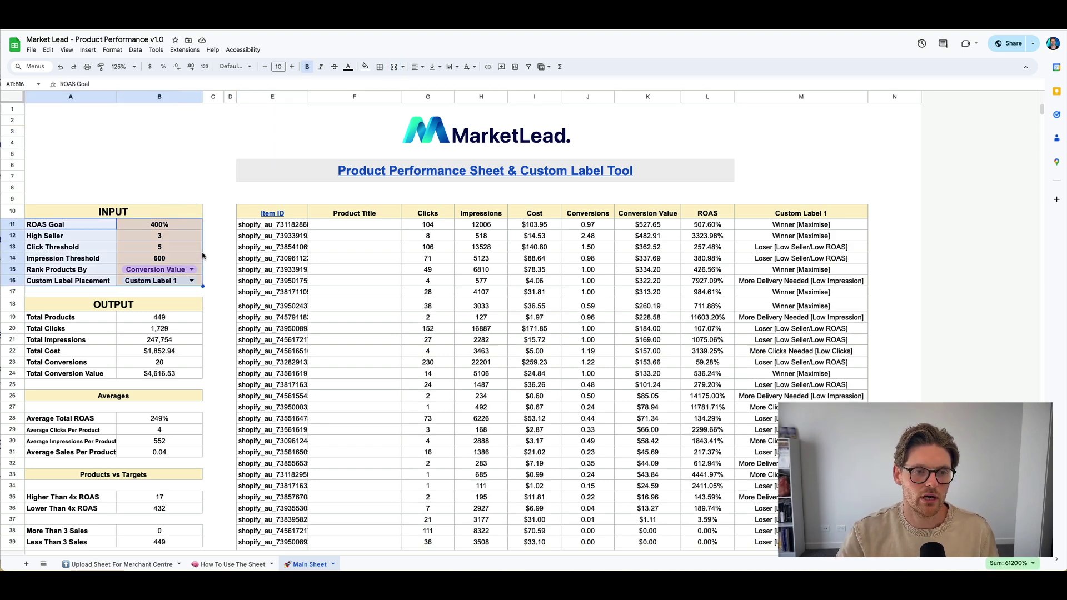
click(212, 211)
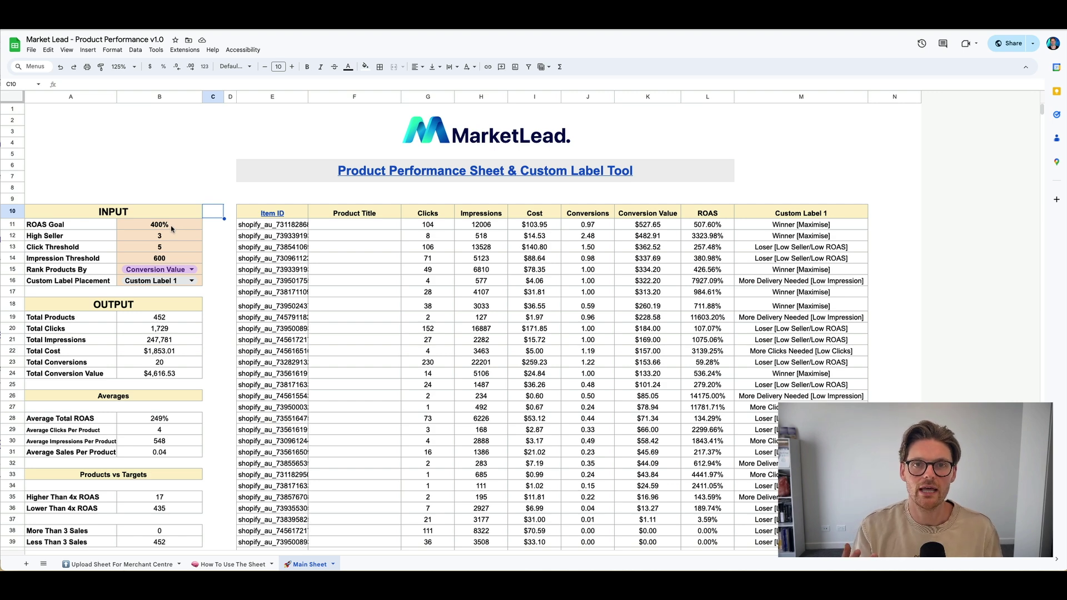